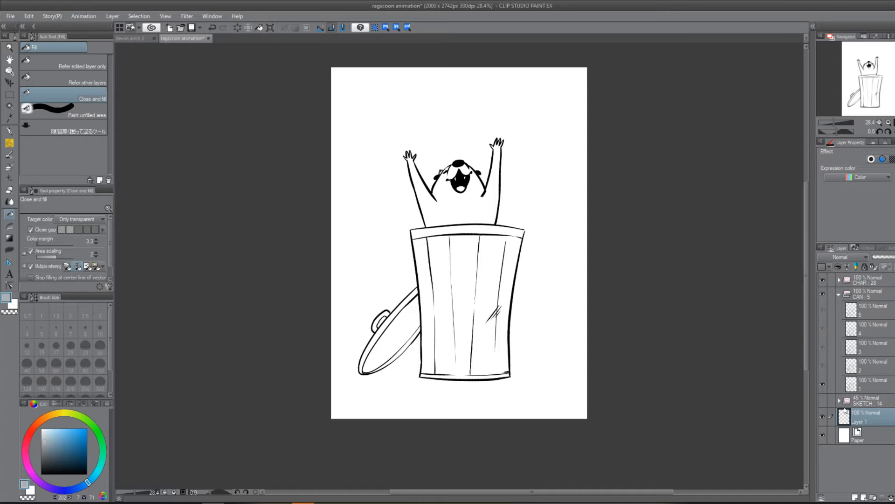
# Show the Timeline palette and move the playhead to frame 8.
pyautogui.click(212, 16)
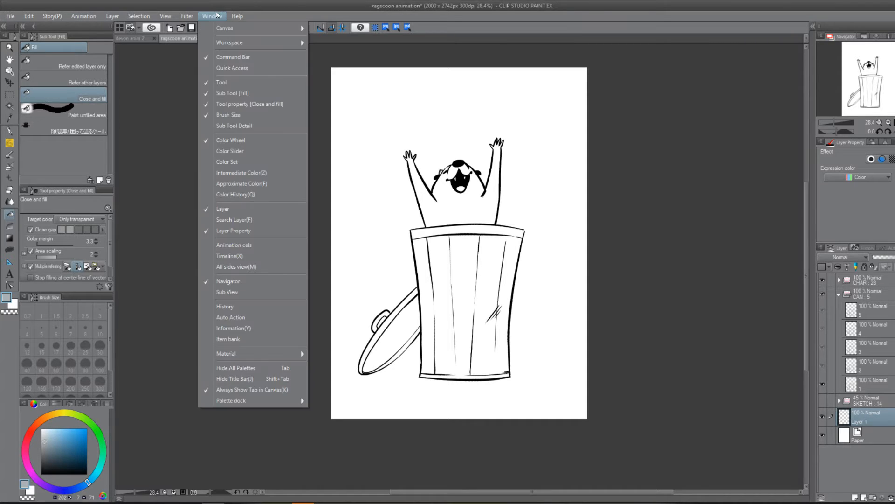
pyautogui.click(230, 256)
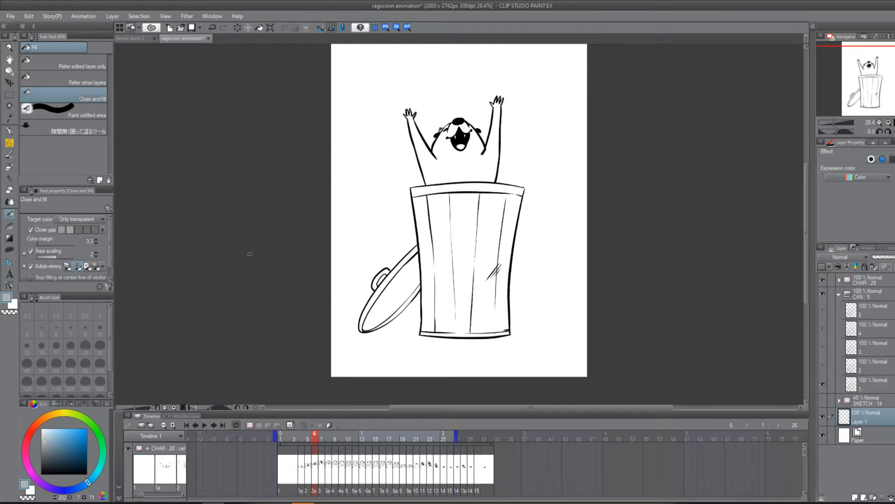
pyautogui.moveTo(319, 440)
pyautogui.mouseDown()
pyautogui.moveTo(282, 440)
pyautogui.moveTo(452, 443)
pyautogui.moveTo(286, 443)
pyautogui.moveTo(322, 452)
pyautogui.moveTo(280, 441)
pyautogui.moveTo(328, 446)
pyautogui.mouseUp()
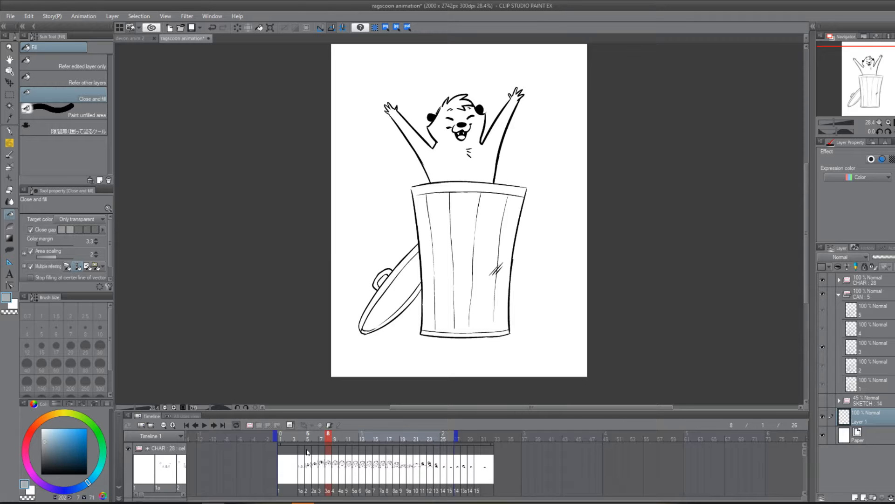
# Examine the CAN and CHAR animation folders by toggling their visibility and comparing their cels at different frames.
pyautogui.click(822, 293)
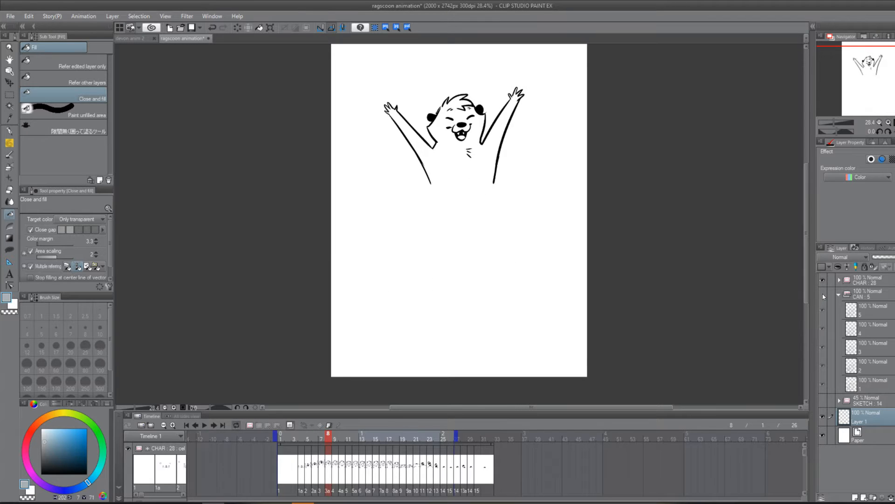
pyautogui.click(822, 293)
pyautogui.click(882, 298)
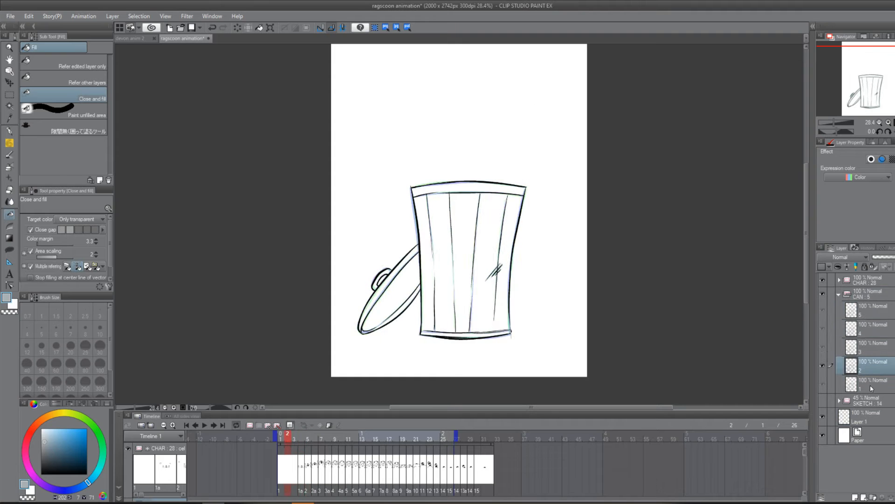
pyautogui.click(869, 296)
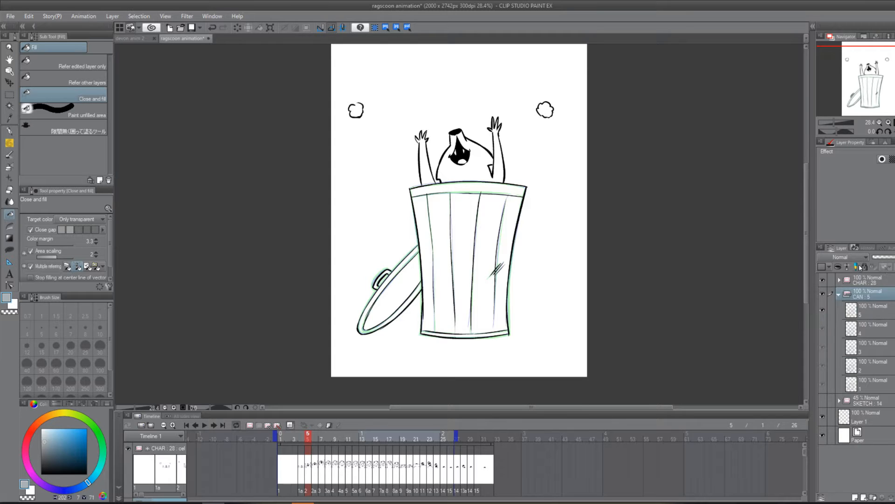
pyautogui.click(874, 278)
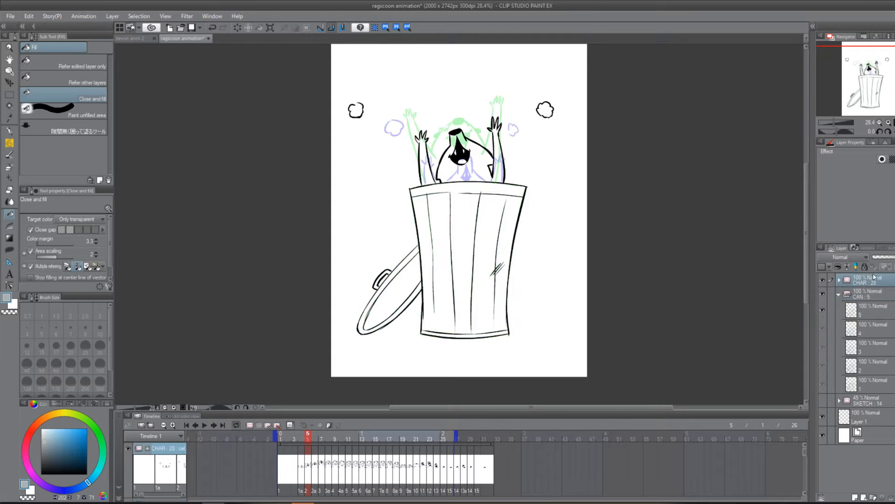
pyautogui.click(823, 281)
pyautogui.click(823, 280)
pyautogui.click(873, 293)
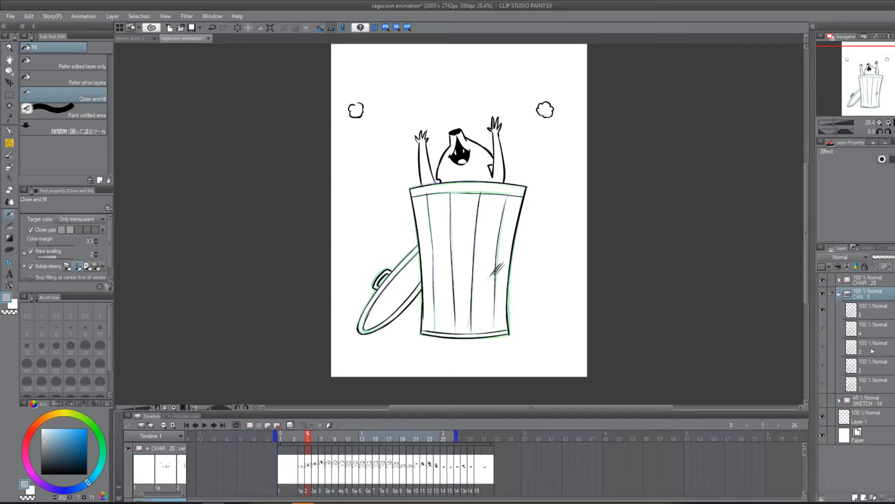
pyautogui.click(280, 461)
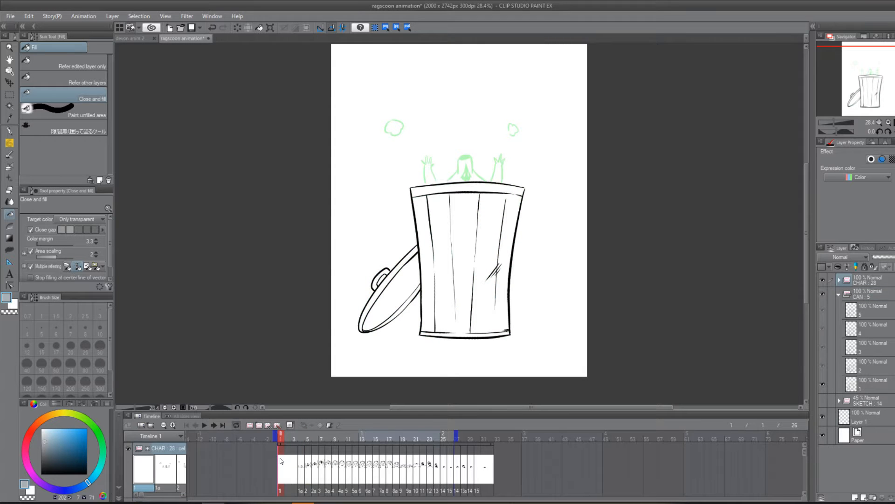
pyautogui.click(866, 295)
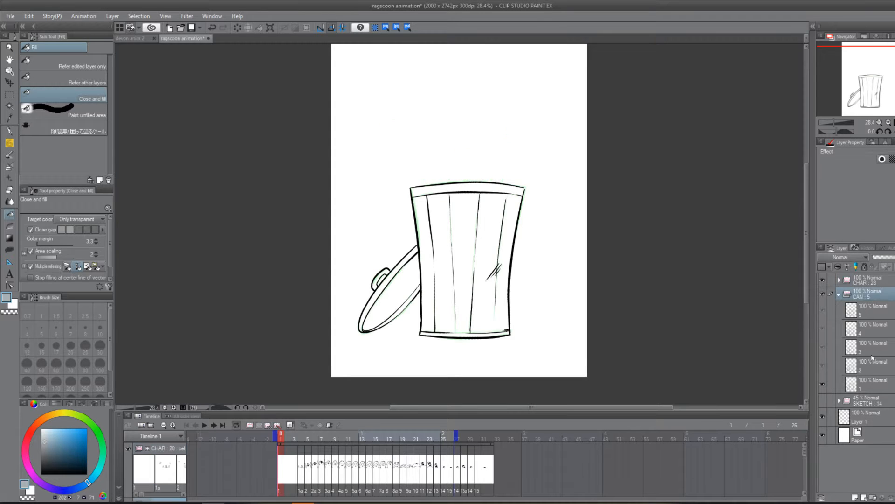
pyautogui.click(867, 282)
# Create a new animation folder named COLORS and place it directly below the CAN folder's cels.
pyautogui.click(875, 290)
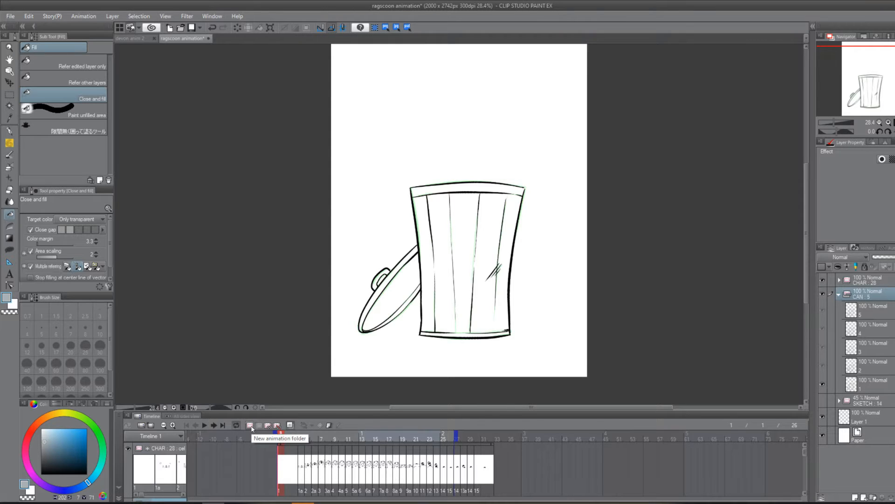
pyautogui.click(250, 425)
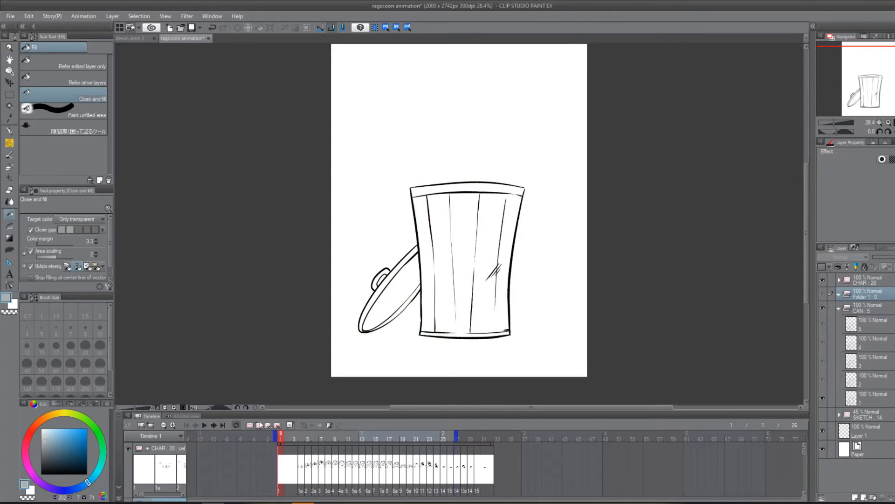
pyautogui.doubleClick(870, 296)
pyautogui.write('C')
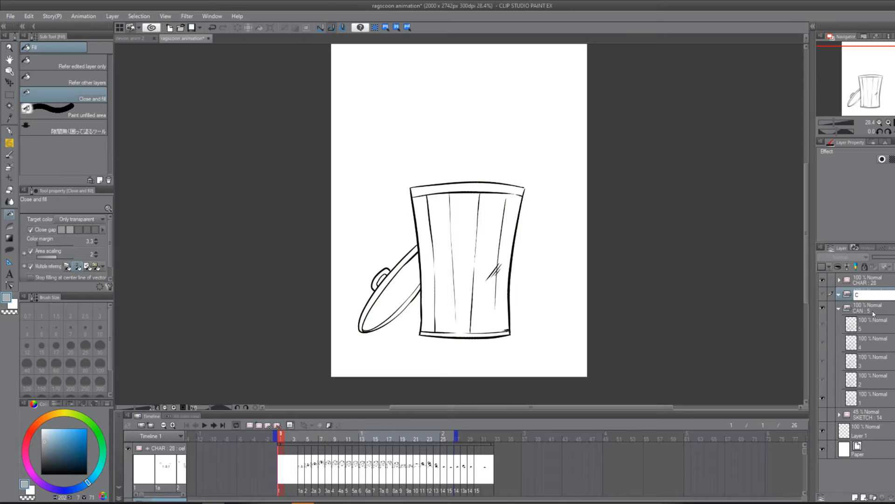
pyautogui.write('OLORS')
pyautogui.press('Return')
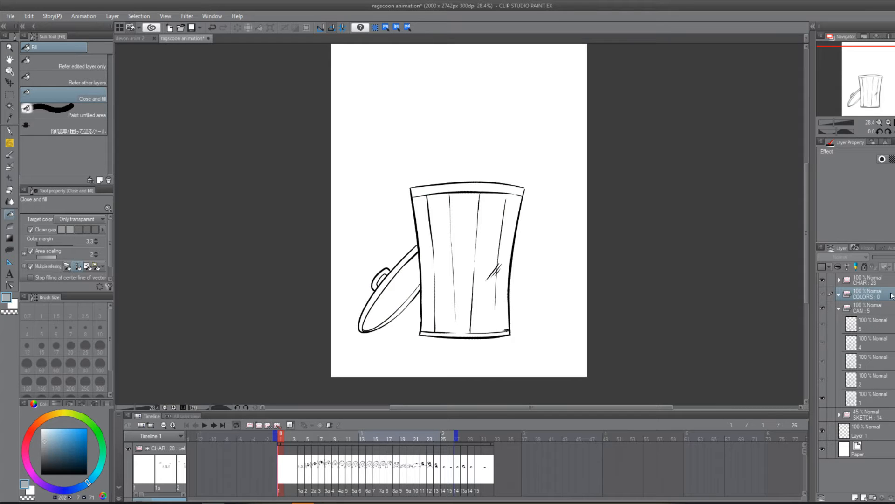
pyautogui.moveTo(891, 295); pyautogui.dragTo(891, 407)
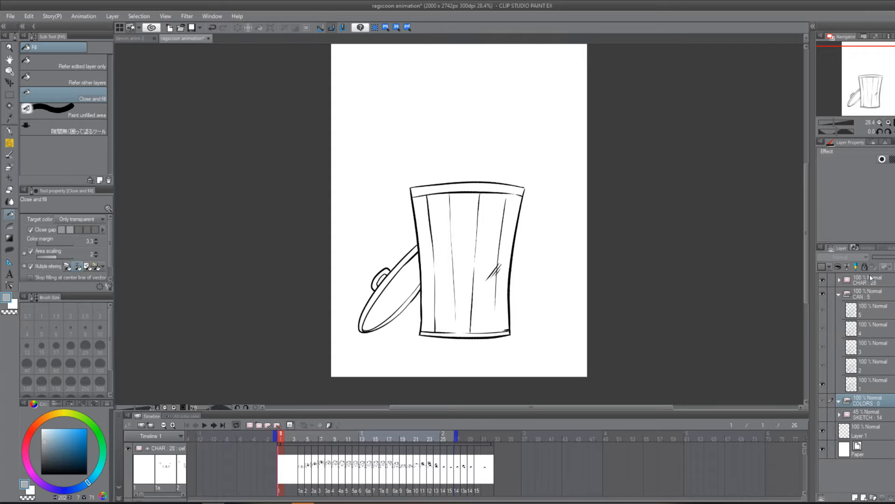
pyautogui.doubleClick(865, 404)
pyautogui.press('Return')
# Set the CAN folder as the reference layer and choose the Fill tool's Close and fill sub tool.
pyautogui.click(885, 294)
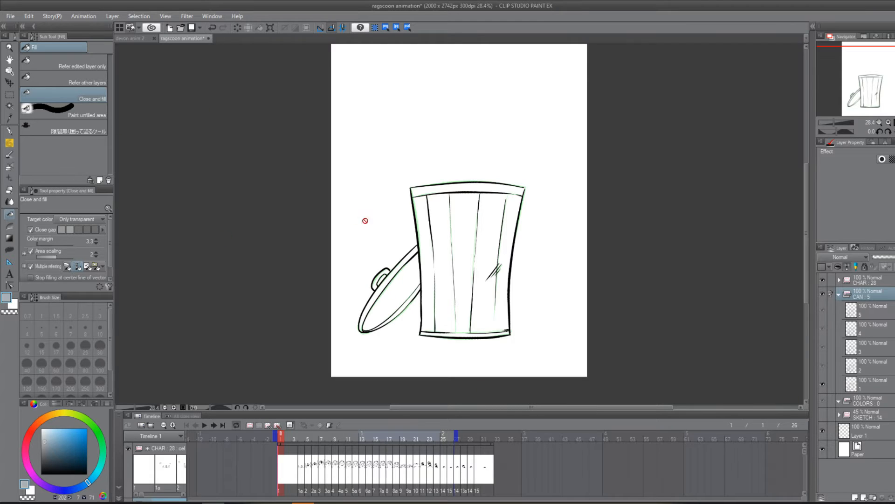
pyautogui.click(9, 224)
pyautogui.click(9, 215)
pyautogui.click(75, 64)
pyautogui.click(89, 80)
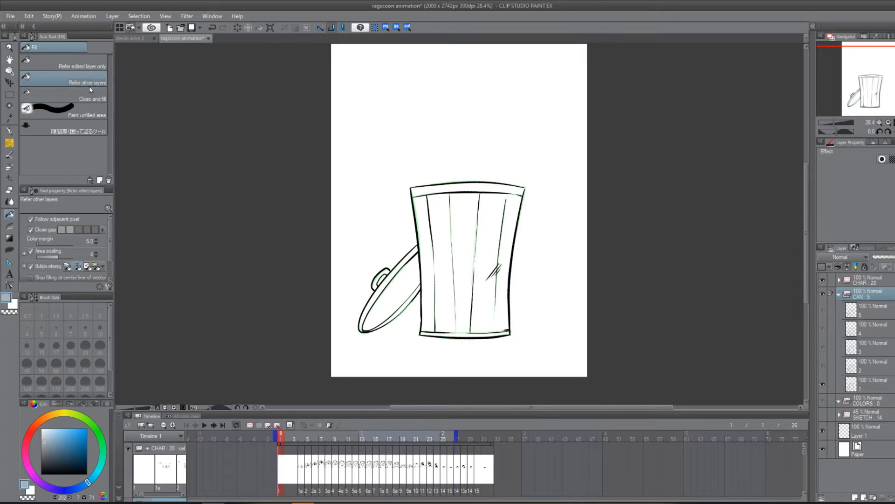
pyautogui.click(90, 91)
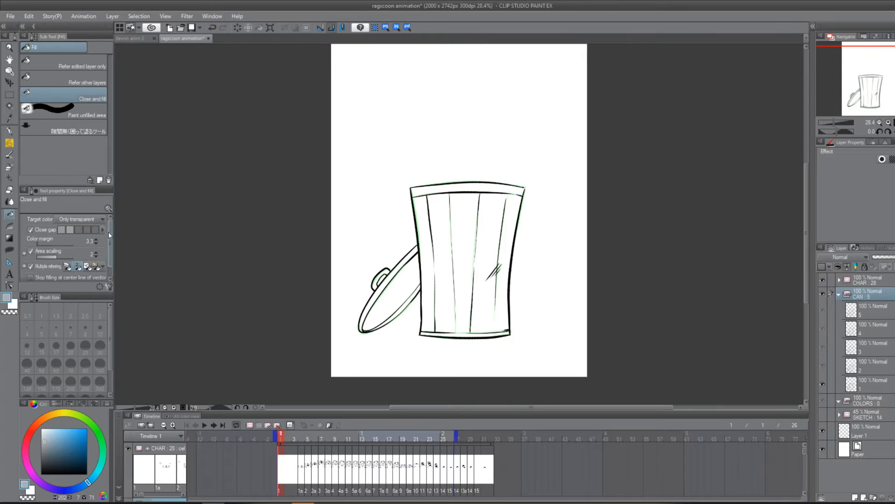
# Review the Close and fill properties and set Close gap to its second level.
pyautogui.scroll(-1, 109, 239)
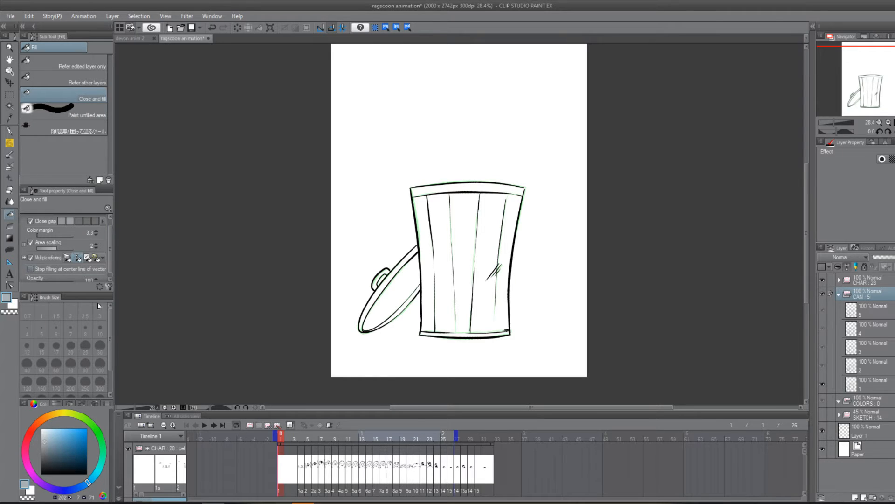
pyautogui.scroll(1, 110, 245)
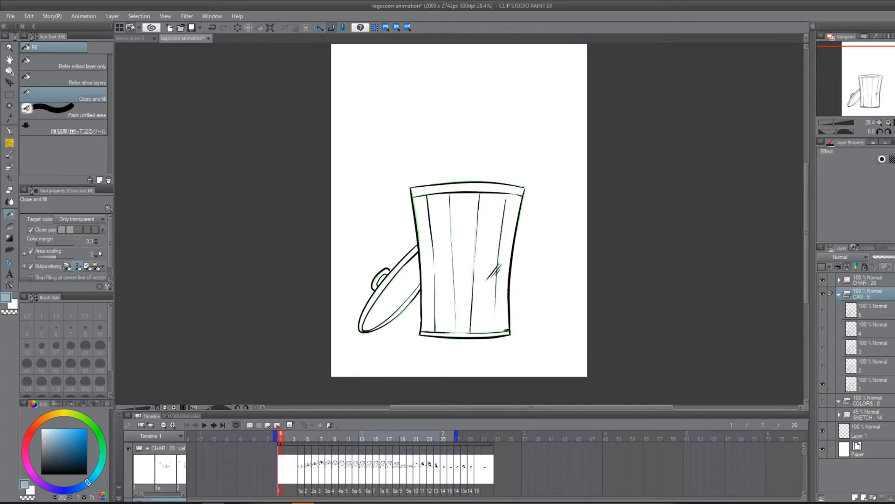
pyautogui.click(62, 229)
pyautogui.click(71, 229)
# Add a new animation cel at frame 1 of the COLORS track.
pyautogui.moveTo(804, 455); pyautogui.dragTo(804, 466)
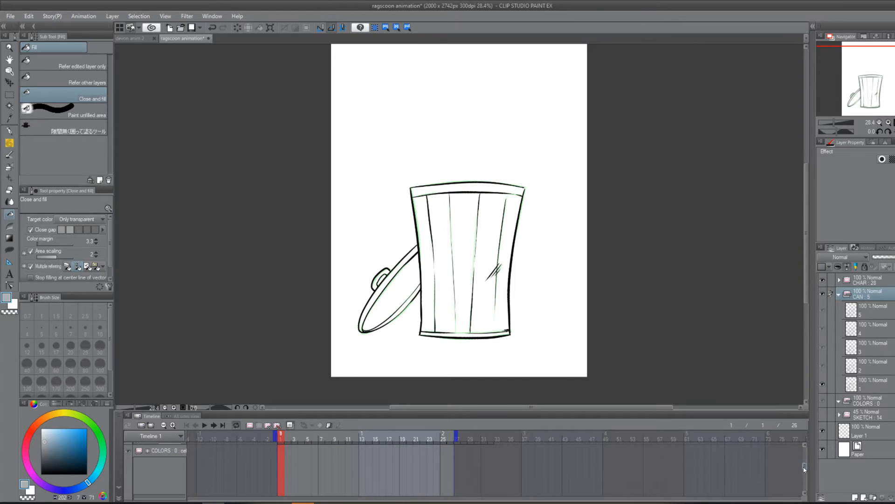
pyautogui.click(280, 461)
pyautogui.click(259, 426)
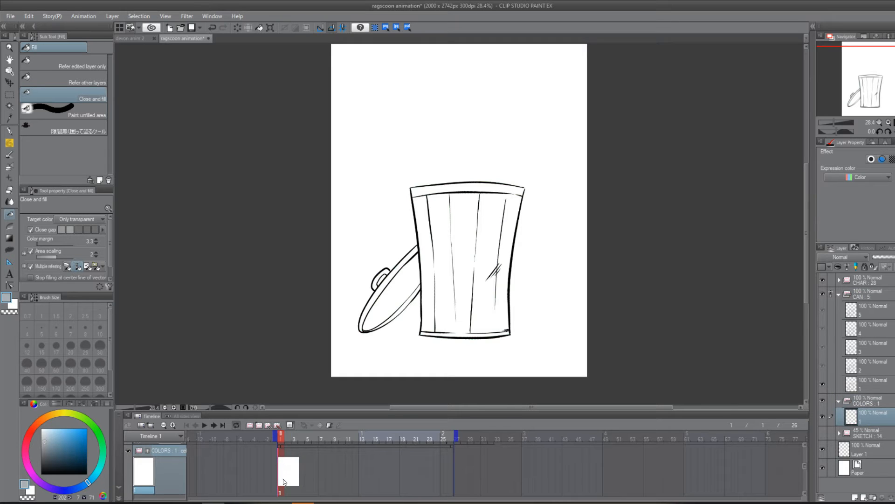
# Pick a light bluish grey, fill the trash can and lid at frame 1, and check the fill's edges up close.
pyautogui.click(45, 441)
pyautogui.moveTo(425, 146)
pyautogui.mouseDown()
pyautogui.moveTo(396, 385)
pyautogui.moveTo(529, 356)
pyautogui.moveTo(579, 260)
pyautogui.moveTo(556, 156)
pyautogui.moveTo(465, 126)
pyautogui.moveTo(443, 138)
pyautogui.mouseUp()
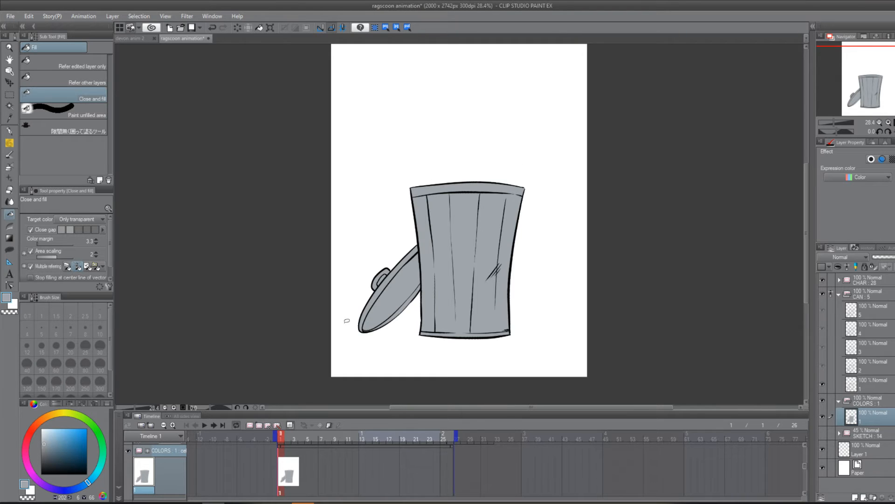
pyautogui.scroll(5, 373, 287)
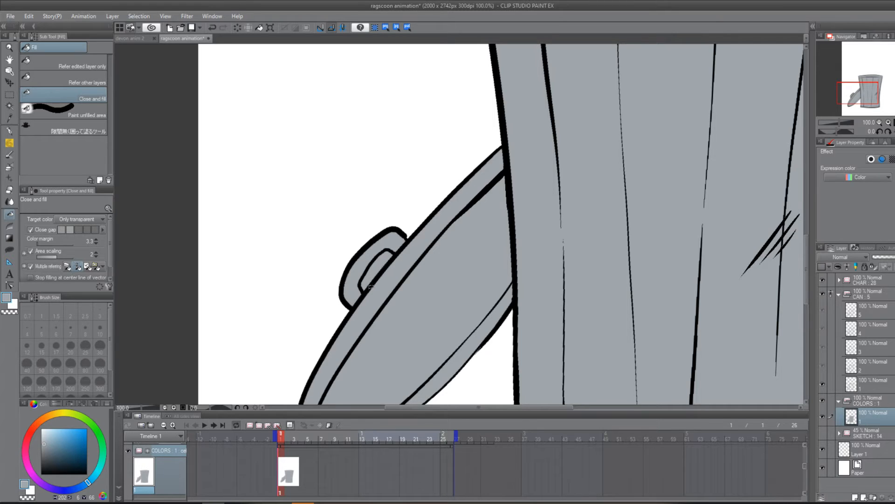
pyautogui.scroll(-1, 371, 287)
pyautogui.scroll(-1, 370, 287)
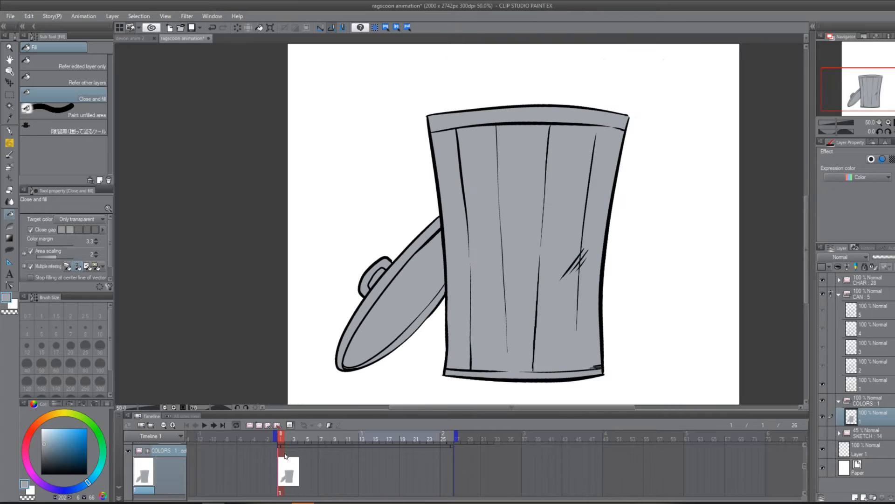
# Add a new COLORS cel at frame 2 and fill its trash can and lid with the same grey.
pyautogui.click(287, 456)
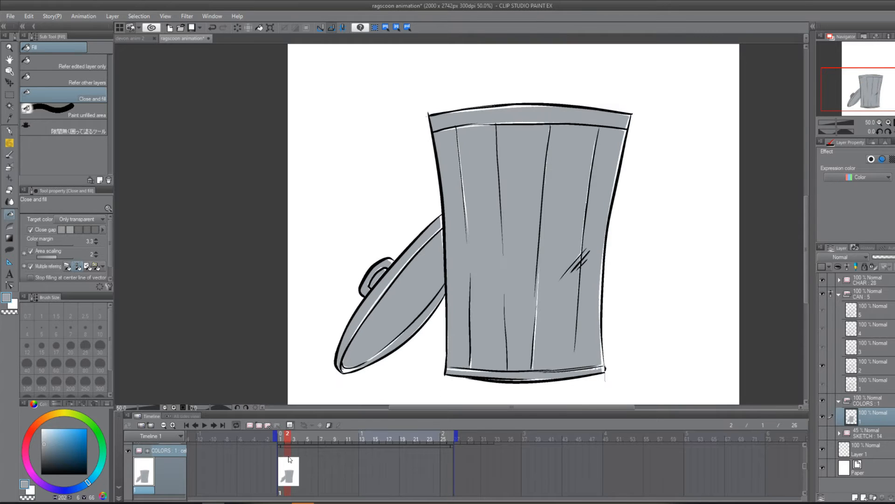
pyautogui.click(260, 426)
pyautogui.scroll(-1, 298, 356)
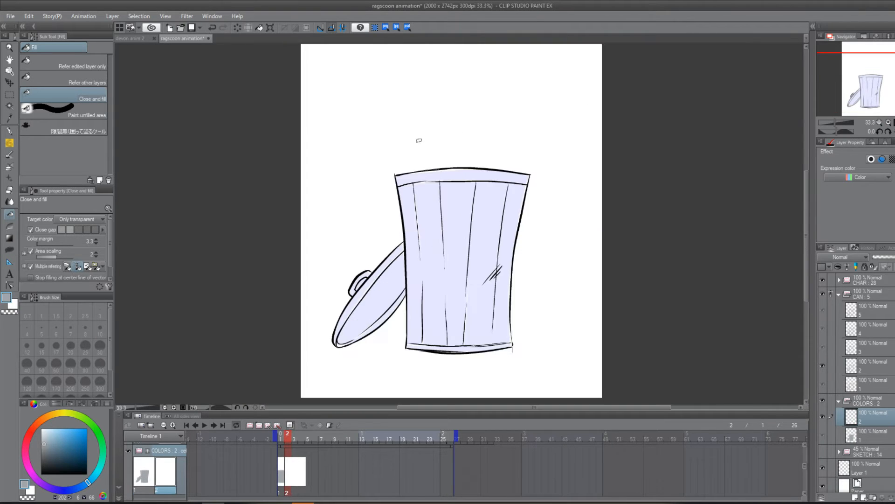
pyautogui.moveTo(404, 150)
pyautogui.mouseDown()
pyautogui.moveTo(581, 186)
pyautogui.moveTo(429, 118)
pyautogui.mouseUp()
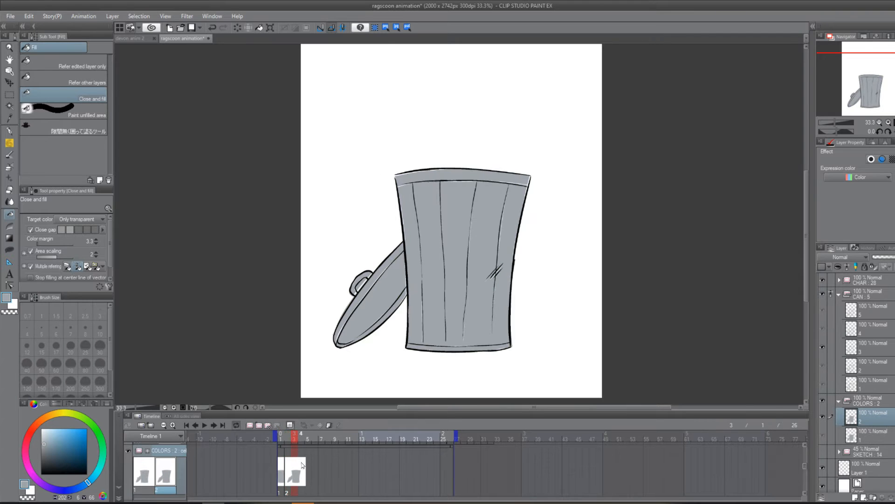
# Add a new COLORS cel at frame 3.
pyautogui.click(260, 426)
# Try to fill the frame 3 can and lid with grey at increasing Close gap levels, undoing each attempt.
pyautogui.moveTo(379, 153)
pyautogui.mouseDown()
pyautogui.moveTo(573, 192)
pyautogui.moveTo(449, 112)
pyautogui.mouseUp()
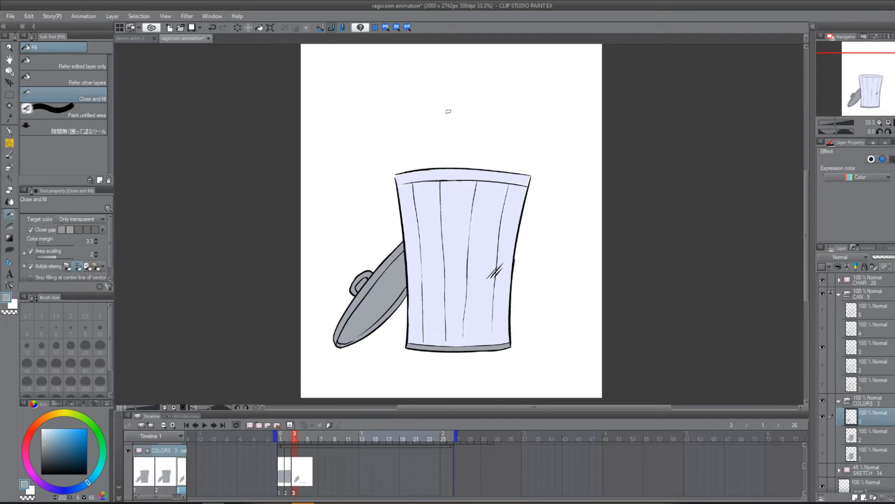
pyautogui.hotkey('ctrl', 'z')
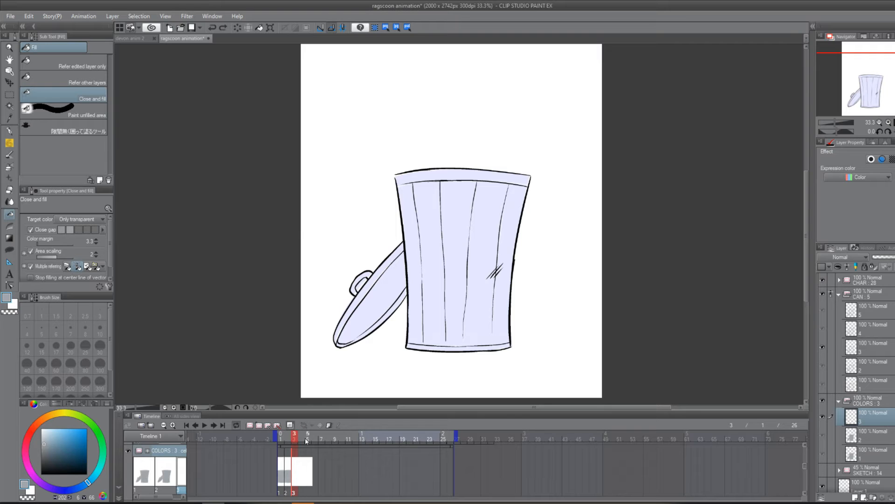
pyautogui.moveTo(443, 136)
pyautogui.mouseDown()
pyautogui.moveTo(535, 364)
pyautogui.moveTo(483, 111)
pyautogui.mouseUp()
pyautogui.hotkey('ctrl', 'z')
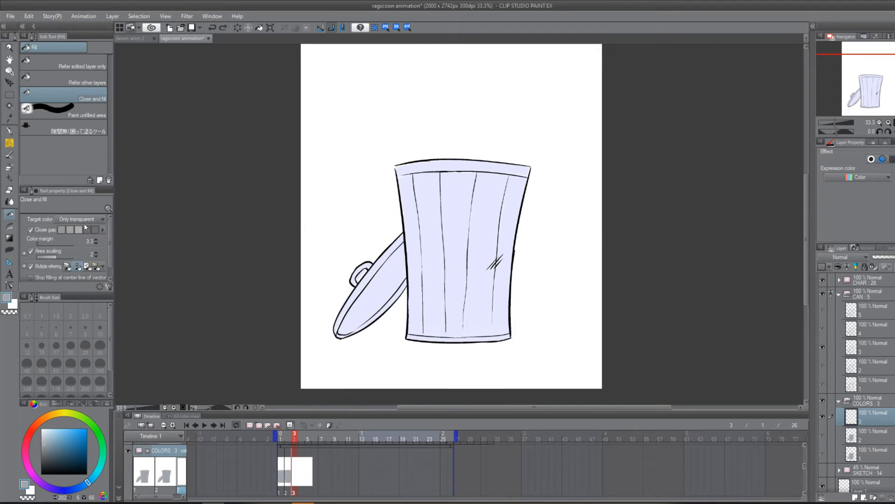
pyautogui.moveTo(400, 130)
pyautogui.mouseDown()
pyautogui.moveTo(341, 372)
pyautogui.moveTo(465, 94)
pyautogui.moveTo(507, 67)
pyautogui.mouseUp()
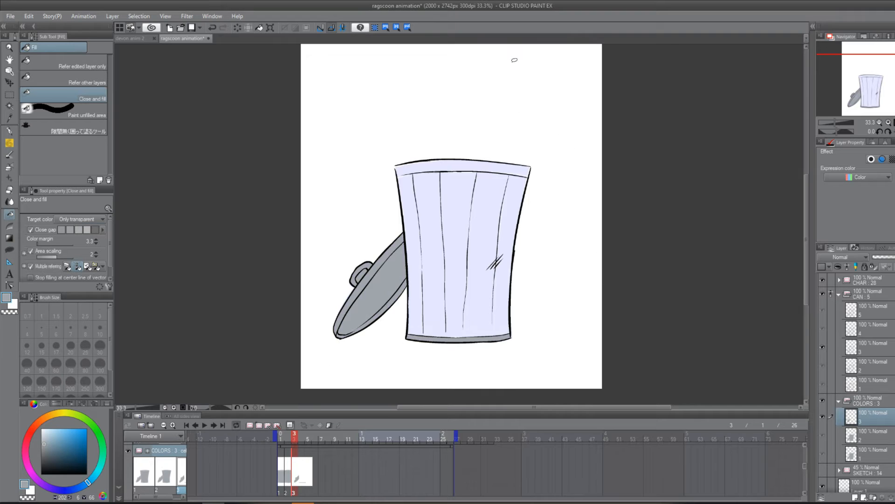
pyautogui.hotkey('ctrl', 'z')
# Fill the frame 3 can and lid with grey using a higher Close gap level, and set Close gap to its third level.
pyautogui.moveTo(414, 135)
pyautogui.mouseDown()
pyautogui.moveTo(384, 140)
pyautogui.moveTo(582, 180)
pyautogui.moveTo(483, 125)
pyautogui.mouseUp()
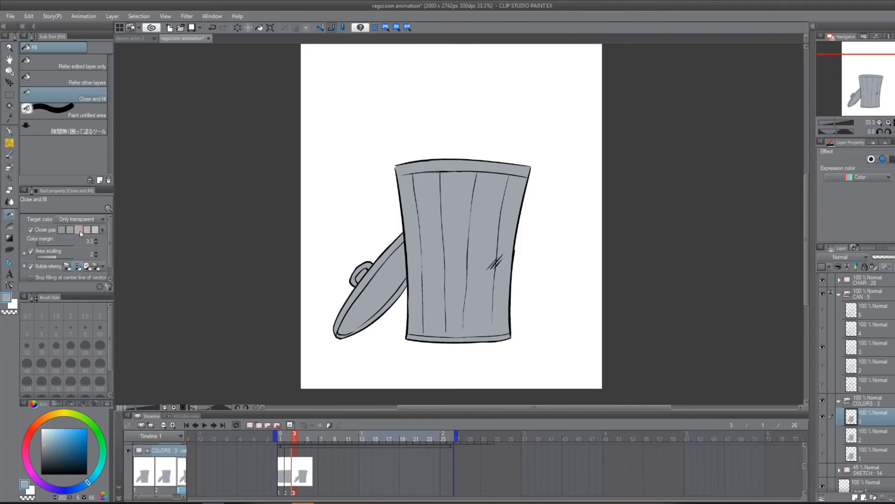
pyautogui.scroll(5, 392, 173)
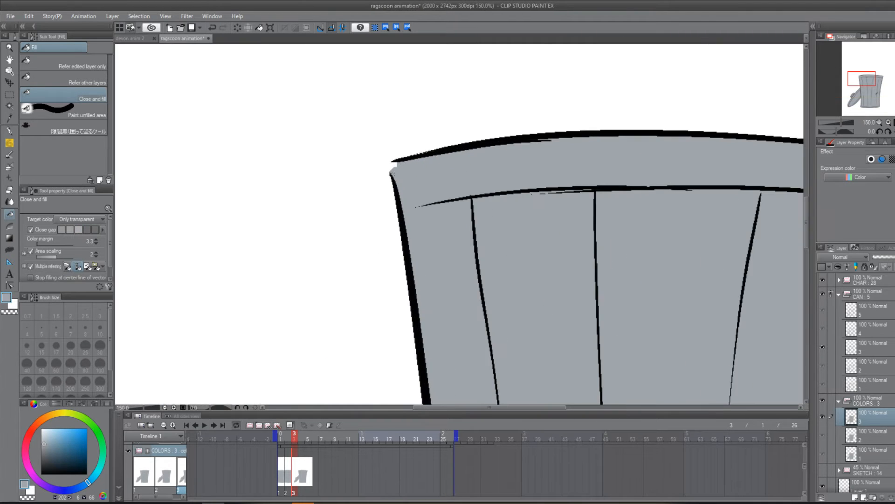
pyautogui.scroll(-4, 395, 165)
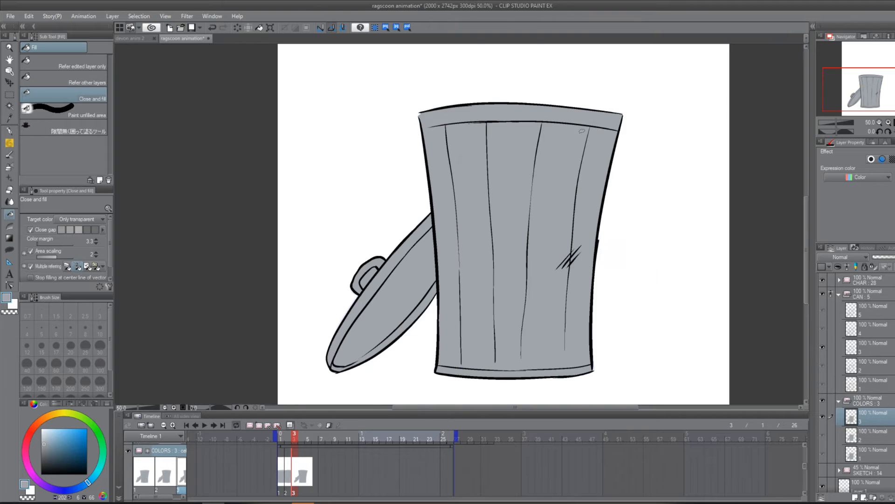
# Add new COLORS cels at frames 4 and 5 and fill the trash can and lid on each with the same grey.
pyautogui.moveTo(560, 198); pyautogui.dragTo(538, 204)
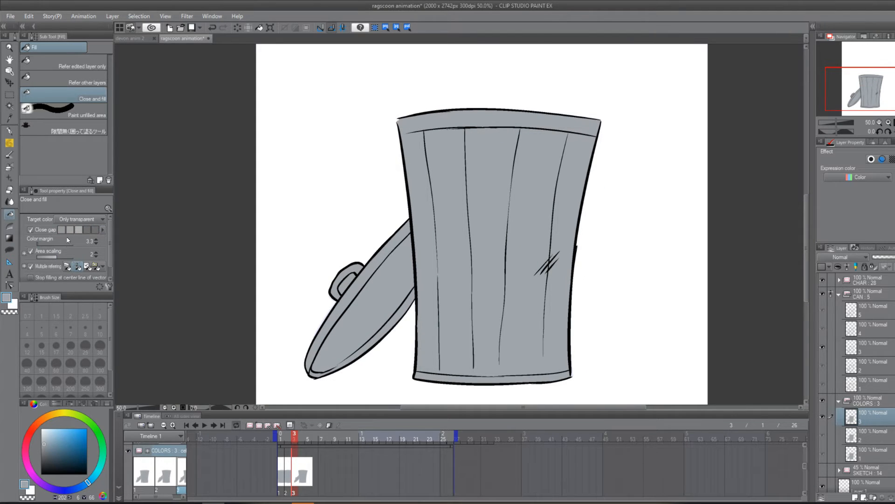
pyautogui.click(302, 465)
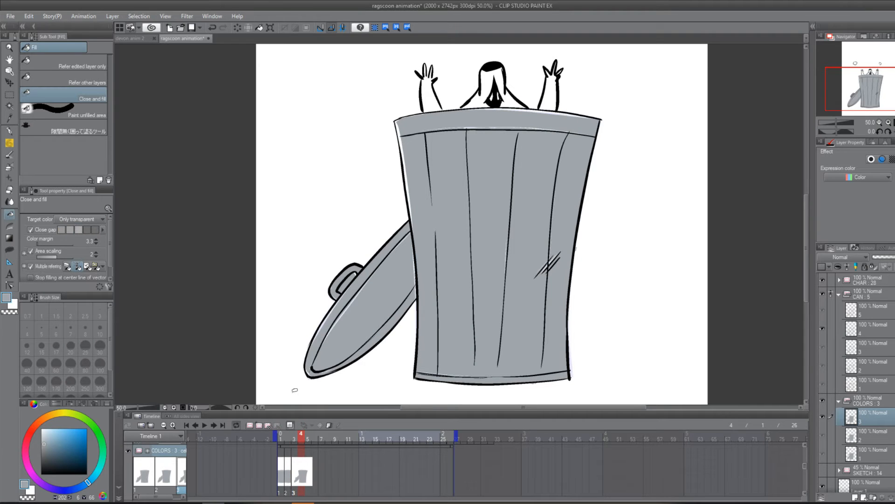
pyautogui.click(262, 425)
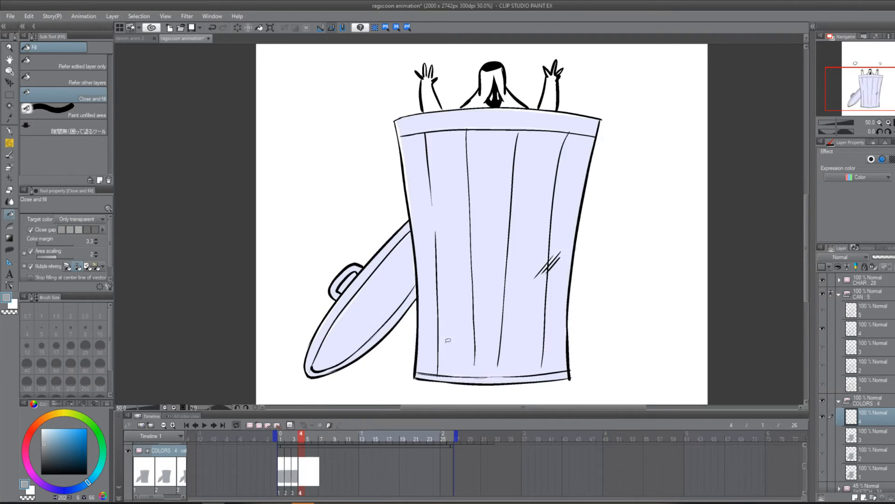
pyautogui.scroll(-1, 378, 289)
pyautogui.moveTo(379, 128)
pyautogui.mouseDown()
pyautogui.moveTo(280, 336)
pyautogui.moveTo(495, 108)
pyautogui.moveTo(392, 117)
pyautogui.moveTo(273, 303)
pyautogui.moveTo(499, 95)
pyautogui.mouseUp()
pyautogui.click(260, 425)
pyautogui.moveTo(458, 65); pyautogui.dragTo(448, 75)
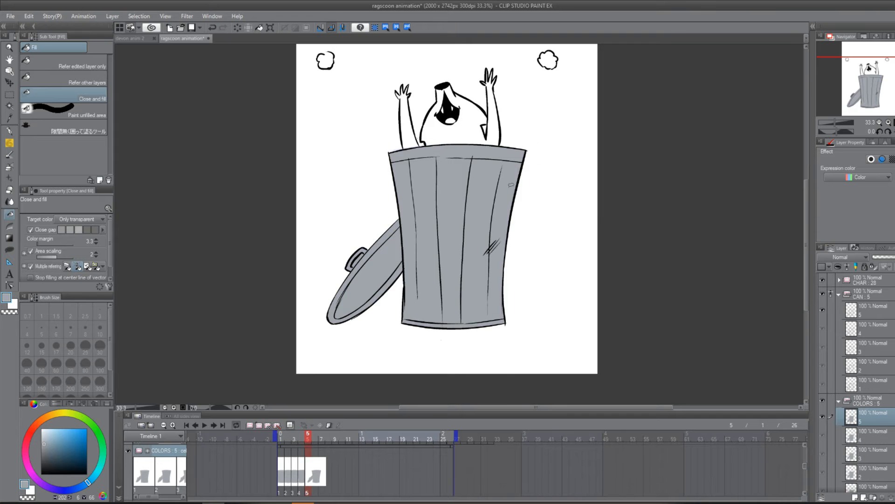
# Erase the grey inside the lid handle's opening on the COLORS cels, working back from frame 5 to frame 1.
pyautogui.press('e')
pyautogui.scroll(3, 411, 279)
pyautogui.moveTo(299, 241)
pyautogui.mouseDown()
pyautogui.moveTo(327, 206)
pyautogui.moveTo(318, 235)
pyautogui.moveTo(259, 207)
pyautogui.moveTo(302, 238)
pyautogui.moveTo(334, 203)
pyautogui.mouseUp()
pyautogui.hotkey('ctrl', 'z')
pyautogui.press('u')
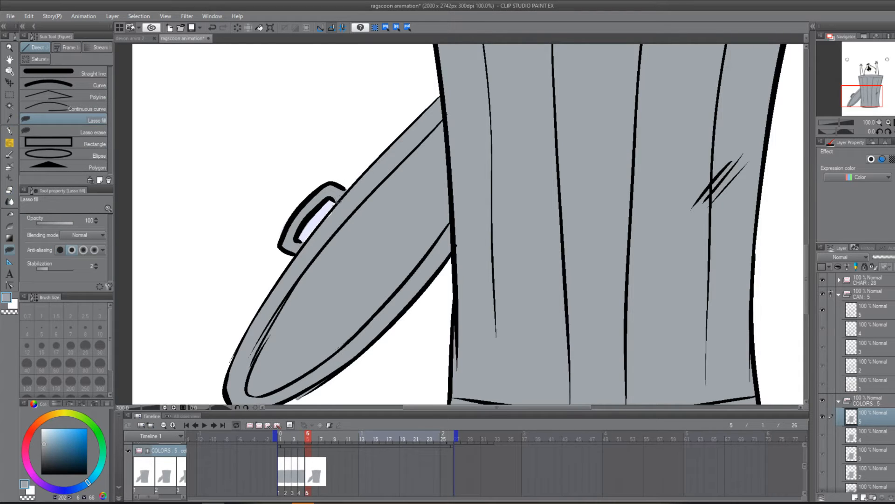
pyautogui.click(299, 469)
pyautogui.press('e')
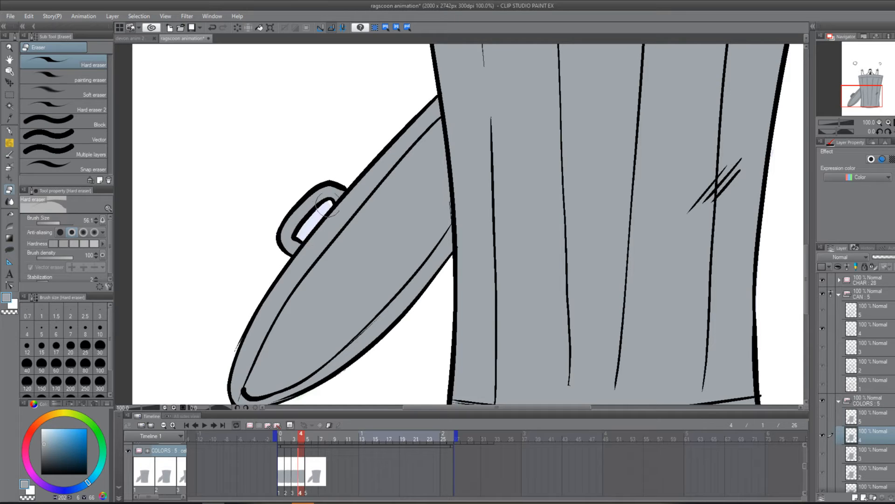
pyautogui.click(291, 455)
pyautogui.moveTo(306, 228)
pyautogui.mouseDown()
pyautogui.moveTo(303, 242)
pyautogui.moveTo(318, 208)
pyautogui.moveTo(327, 210)
pyautogui.moveTo(297, 241)
pyautogui.moveTo(325, 204)
pyautogui.mouseUp()
pyautogui.click(284, 469)
pyautogui.click(281, 462)
pyautogui.scroll(-3, 564, 161)
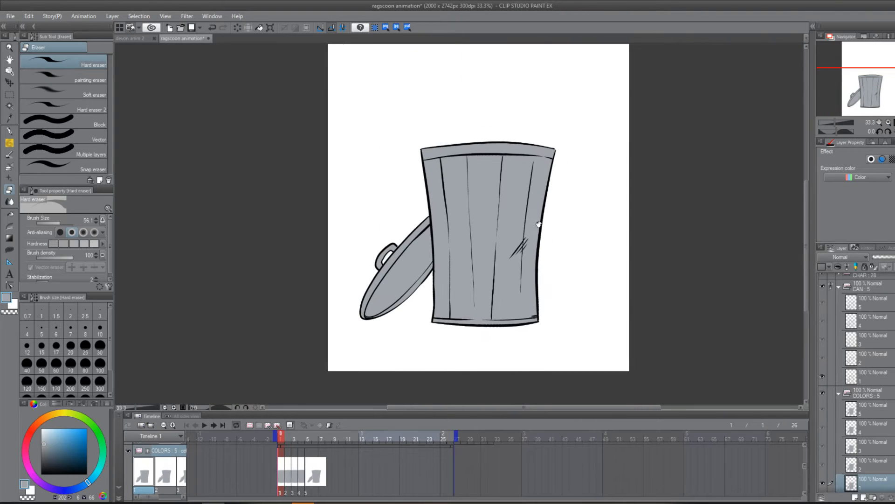
# Step through frames 1 to 5 on the timeline to check the can and lid coloring.
pyautogui.moveTo(283, 439); pyautogui.dragTo(310, 439)
pyautogui.click(309, 478)
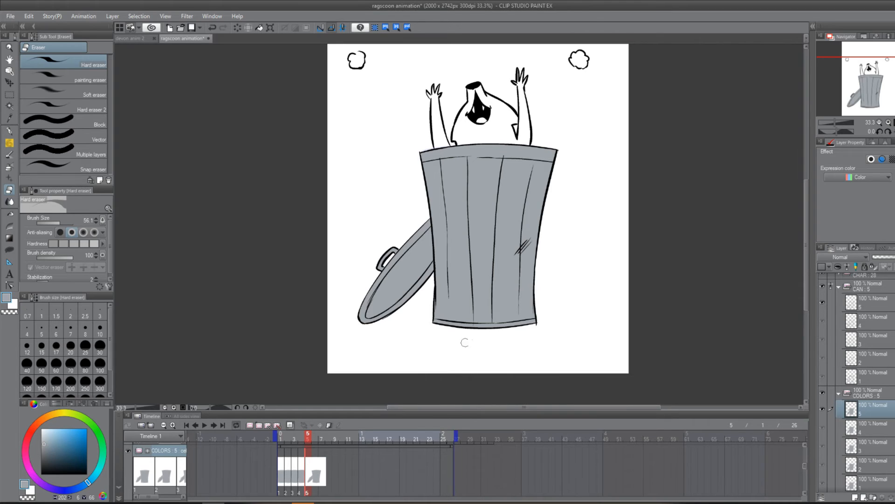
pyautogui.click(281, 471)
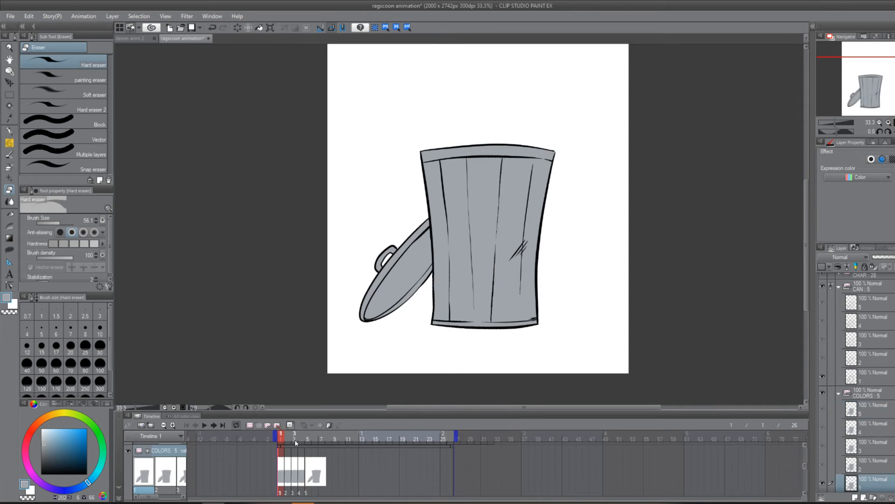
pyautogui.click(289, 469)
pyautogui.click(294, 470)
pyautogui.click(301, 472)
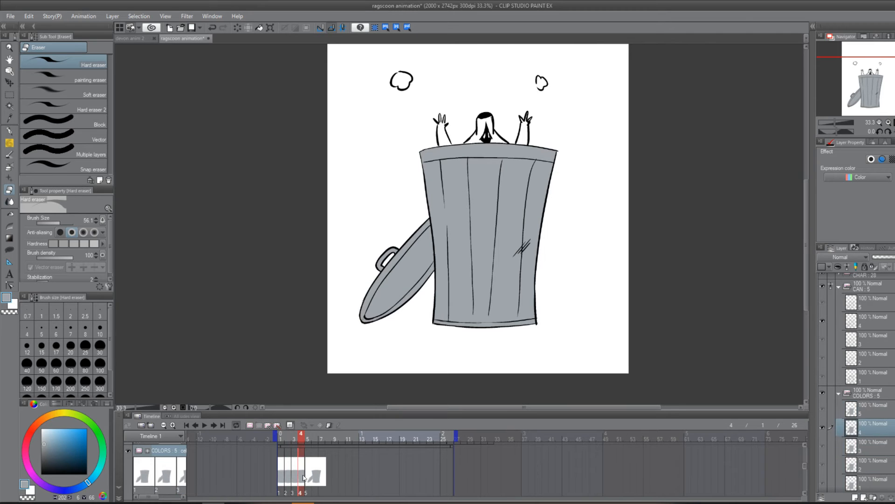
# Temporarily hide the CAN line art on frame 4 to inspect the character lines where they meet the can's rim.
pyautogui.scroll(3, 471, 82)
pyautogui.scroll(-2, 475, 148)
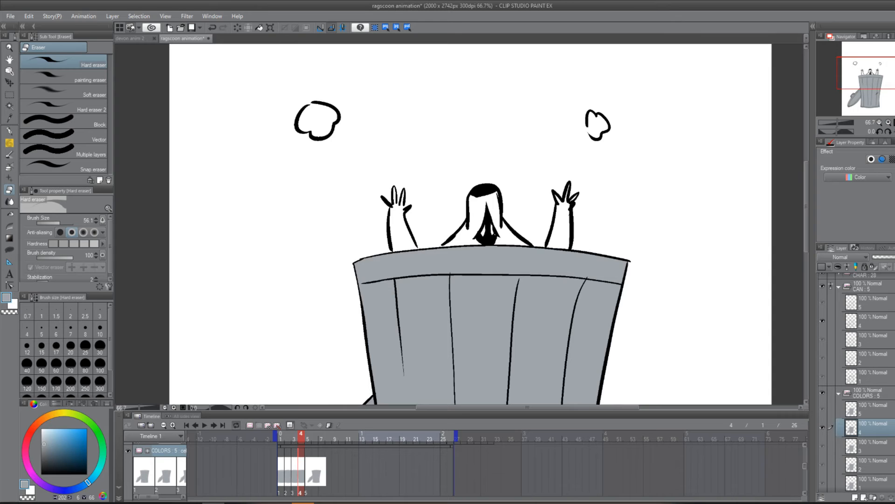
pyautogui.scroll(1, 857, 383)
pyautogui.click(873, 285)
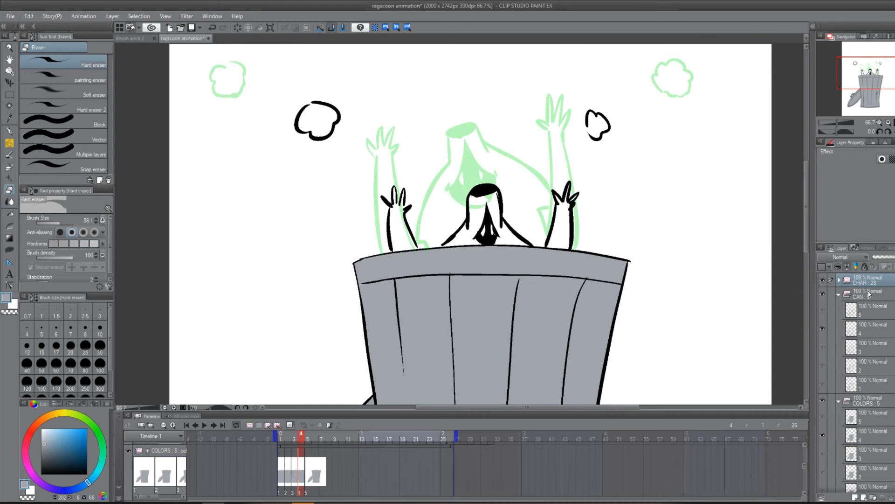
pyautogui.click(839, 280)
pyautogui.click(839, 280)
pyautogui.click(824, 294)
pyautogui.hotkey('ctrl', 'alt', '0')
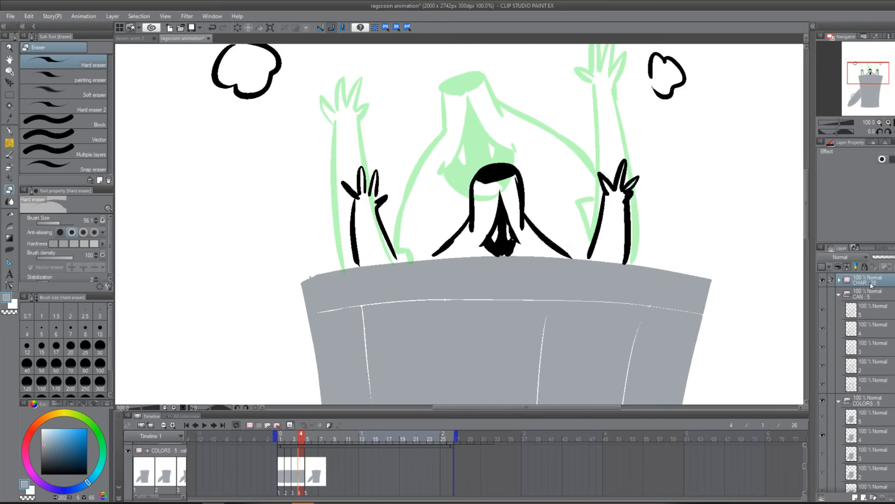
pyautogui.hotkey('ctrl', '+')
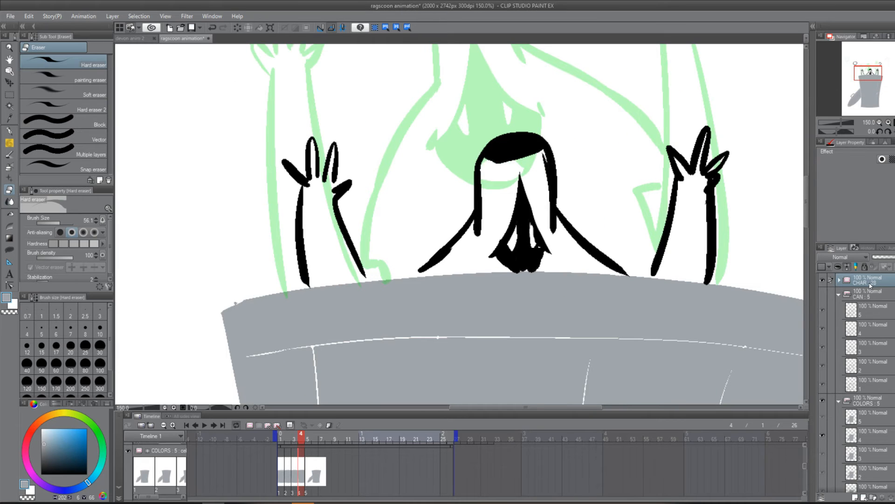
pyautogui.click(823, 294)
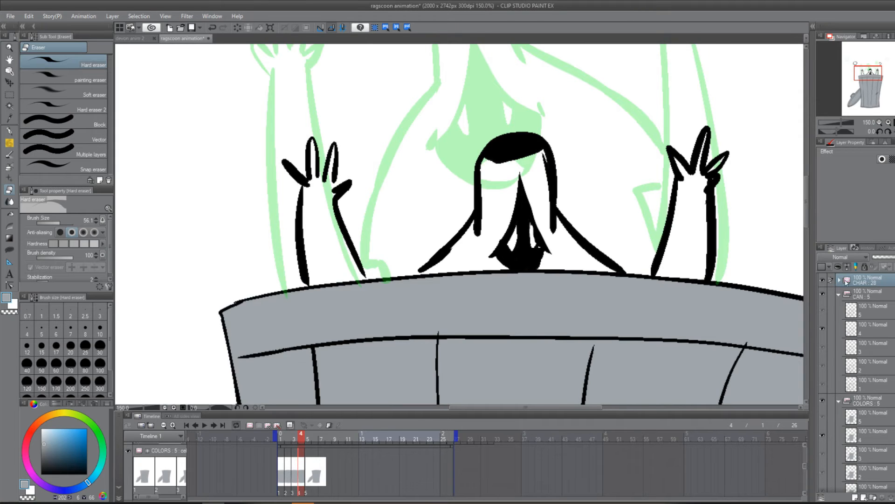
pyautogui.hotkey('ctrl', '-')
pyautogui.hotkey('ctrl', '-')
pyautogui.hotkey('ctrl', '-')
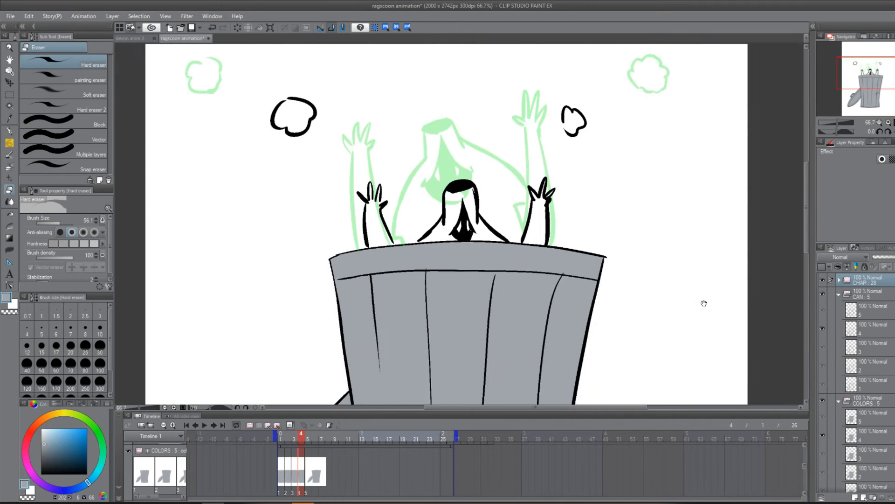
# Fill the raccoon's head and shoulders with light blue on the frame 4 COLORS cel using Lasso fill.
pyautogui.click(863, 423)
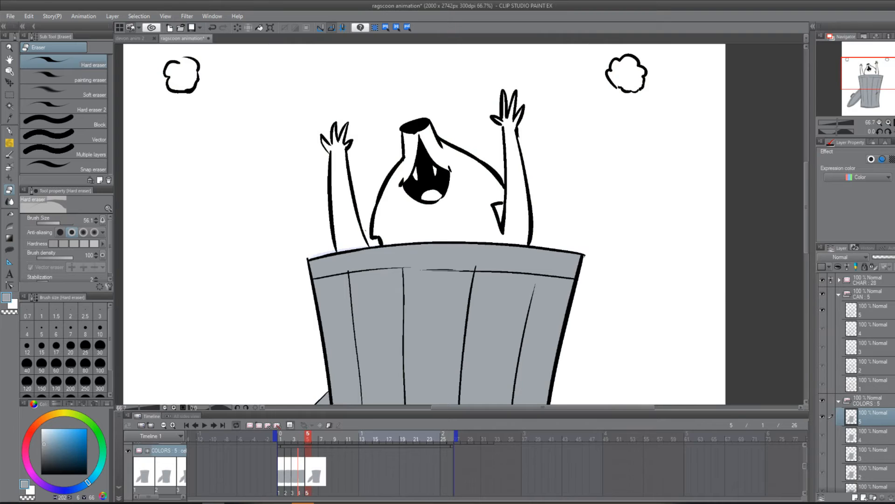
pyautogui.scroll(-2, 866, 420)
pyautogui.click(865, 455)
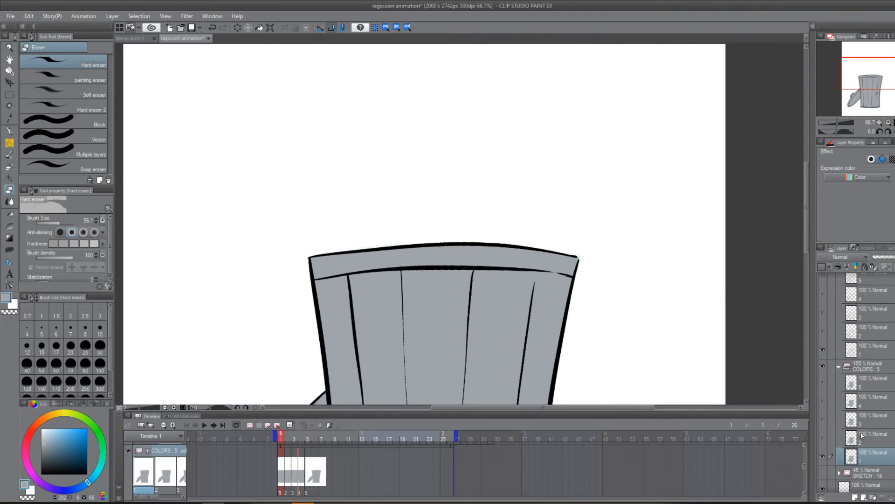
pyautogui.click(876, 401)
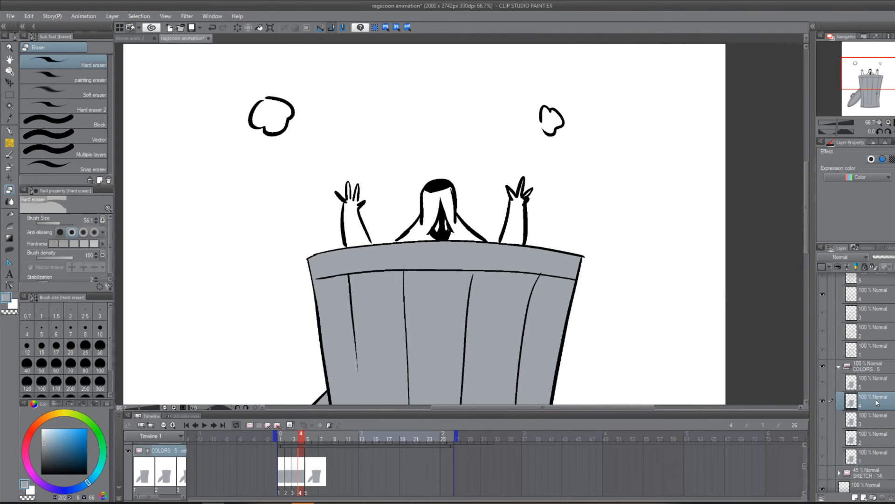
pyautogui.press('u')
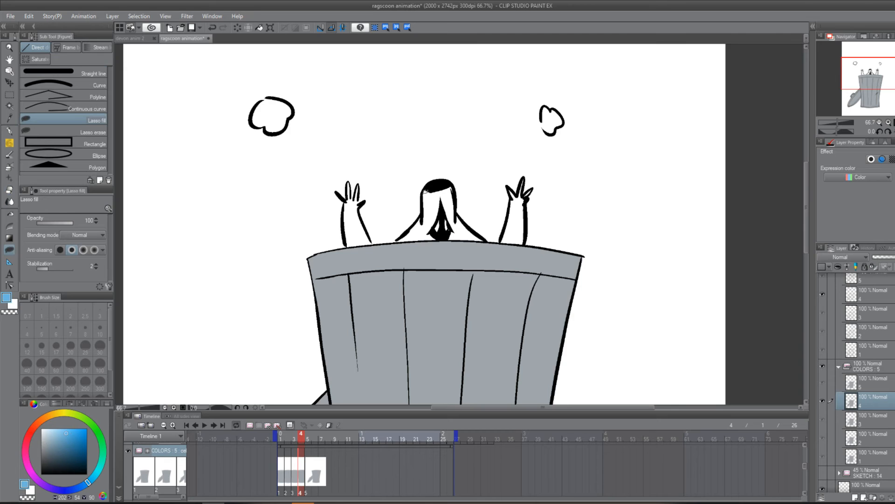
pyautogui.moveTo(398, 240)
pyautogui.mouseDown()
pyautogui.moveTo(455, 234)
pyautogui.moveTo(450, 187)
pyautogui.moveTo(459, 223)
pyautogui.moveTo(503, 266)
pyautogui.moveTo(375, 266)
pyautogui.mouseUp()
pyautogui.hotkey('ctrl', 'z')
pyautogui.scroll(1, 451, 185)
pyautogui.hotkey('ctrl', 'y')
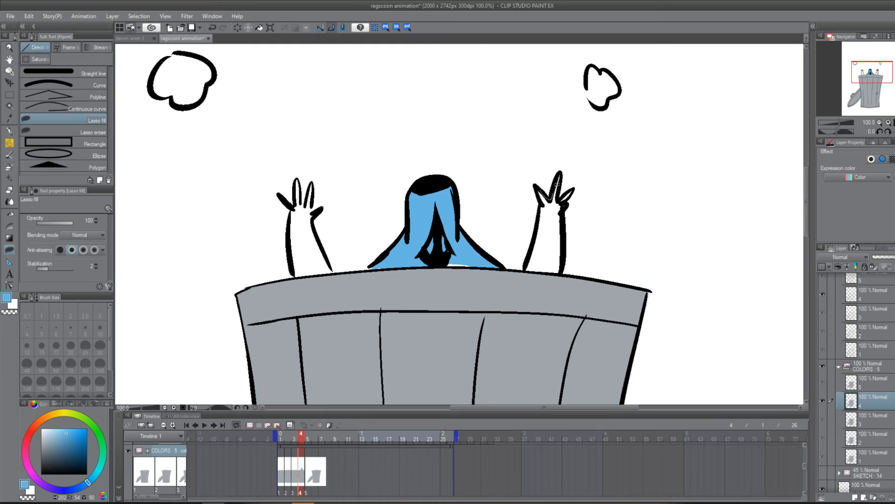
# Lasso fill both raised arms and hands on frame 4 with the same light blue, and touch up the body's lower edge.
pyautogui.moveTo(564, 217)
pyautogui.mouseDown()
pyautogui.moveTo(550, 275)
pyautogui.moveTo(535, 241)
pyautogui.moveTo(544, 201)
pyautogui.mouseUp()
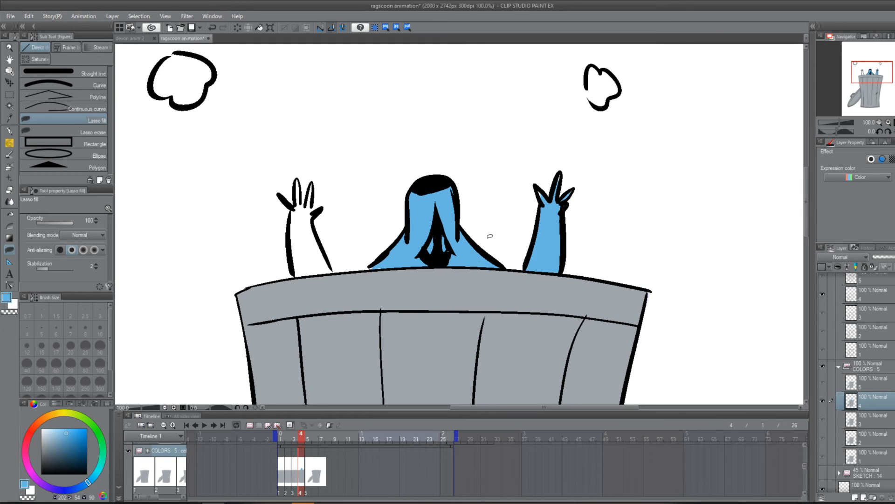
pyautogui.moveTo(298, 186)
pyautogui.mouseDown()
pyautogui.moveTo(316, 201)
pyautogui.moveTo(333, 268)
pyautogui.moveTo(292, 270)
pyautogui.moveTo(294, 199)
pyautogui.mouseUp()
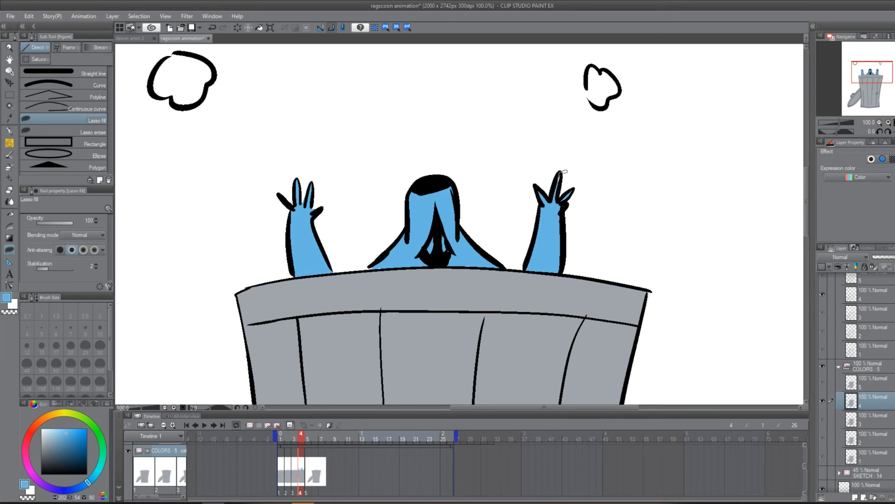
pyautogui.moveTo(381, 269); pyautogui.dragTo(376, 267)
pyautogui.press('e')
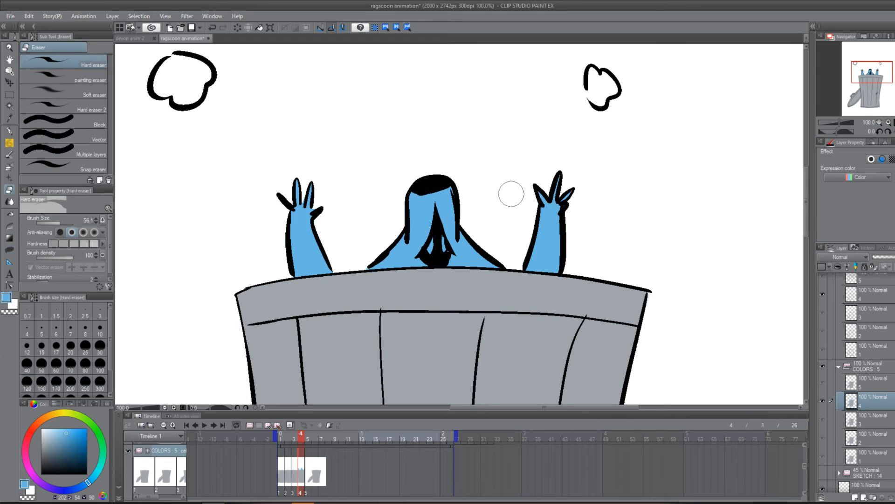
# Fill the raccoon's body and arms on the frame 5 cel with a darker blue using Close and fill with the first Multiple referring option.
pyautogui.press('g')
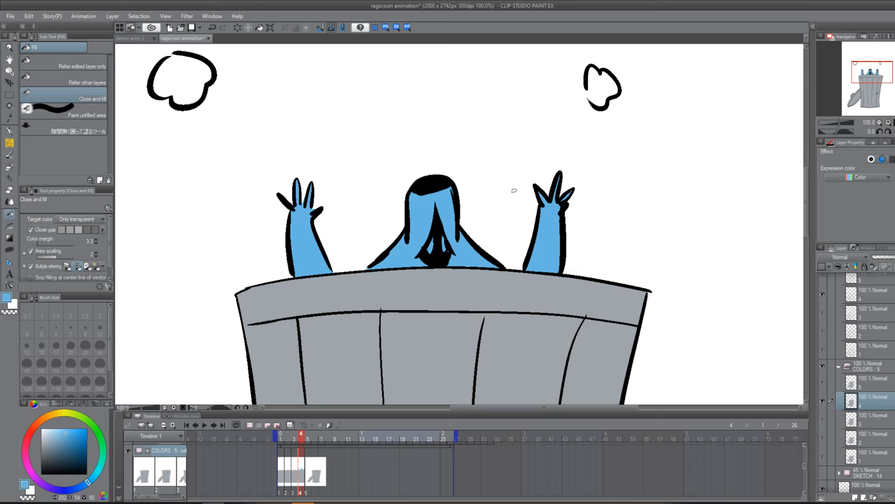
pyautogui.click(312, 471)
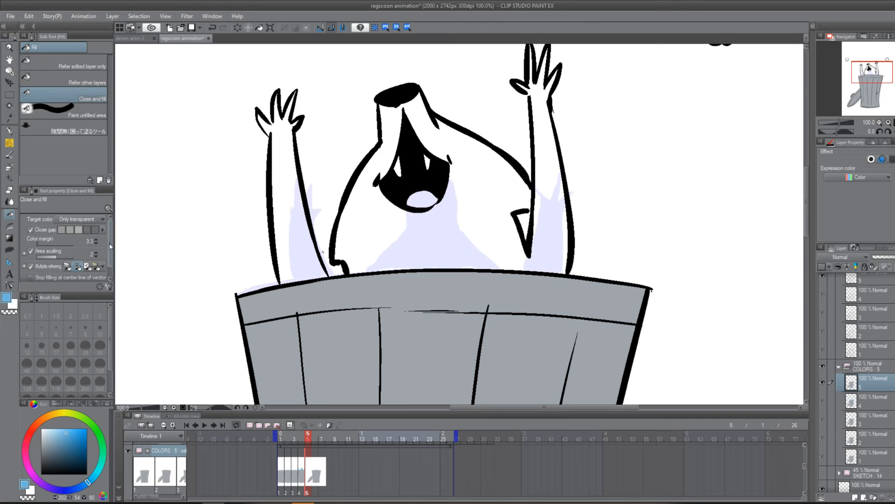
pyautogui.click(69, 267)
pyautogui.moveTo(440, 224)
pyautogui.mouseDown()
pyautogui.moveTo(460, 279)
pyautogui.moveTo(488, 245)
pyautogui.mouseUp()
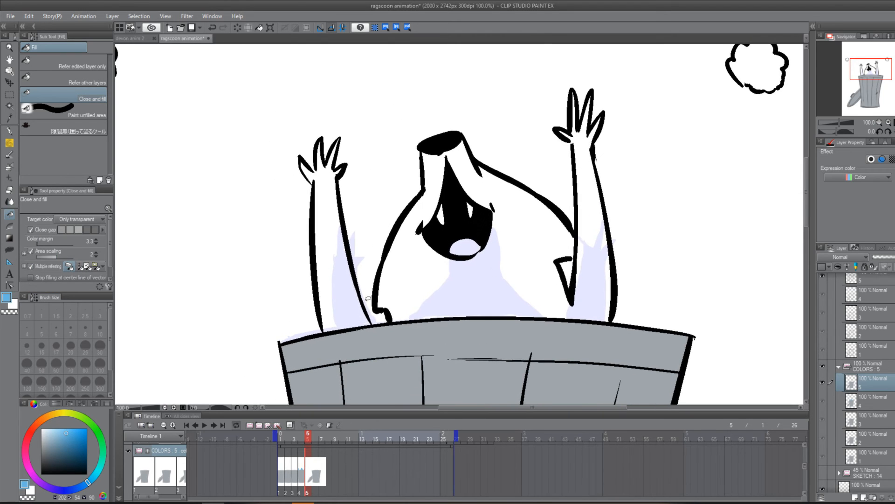
pyautogui.click(72, 438)
pyautogui.moveTo(321, 117)
pyautogui.mouseDown()
pyautogui.moveTo(347, 369)
pyautogui.moveTo(638, 345)
pyautogui.moveTo(630, 71)
pyautogui.moveTo(443, 55)
pyautogui.moveTo(469, 52)
pyautogui.mouseUp()
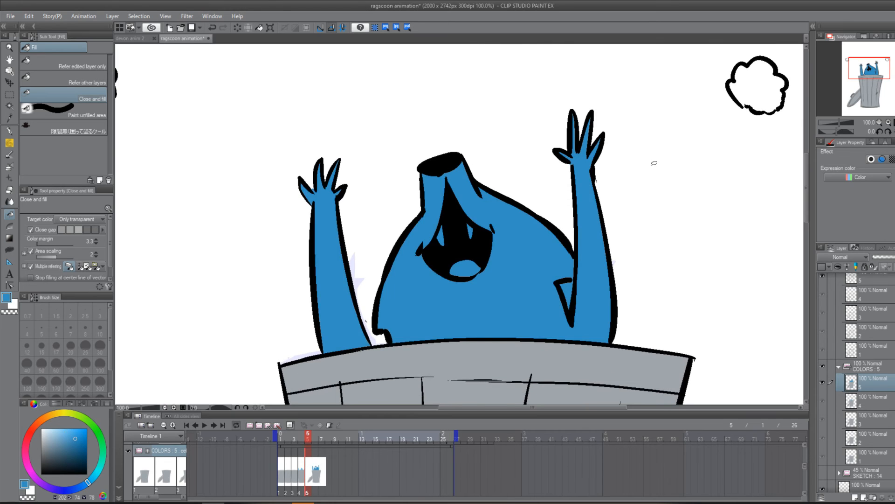
pyautogui.hotkey('ctrl', 'z')
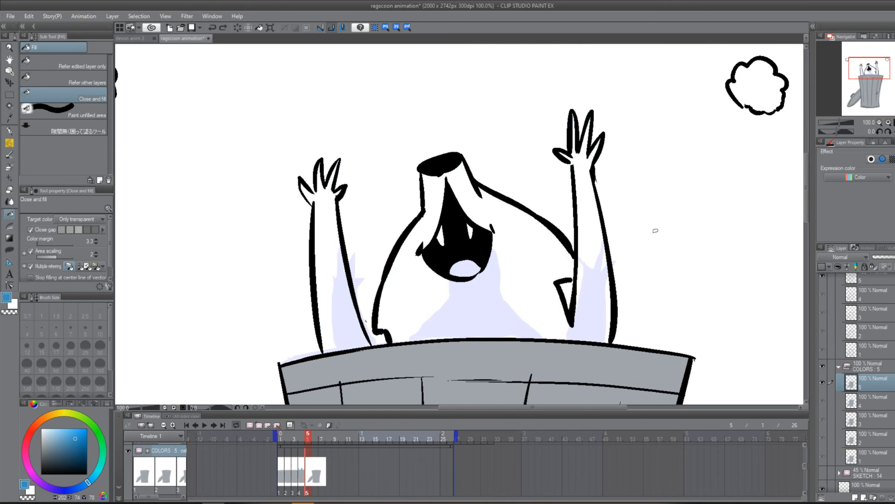
pyautogui.moveTo(471, 322); pyautogui.dragTo(476, 304)
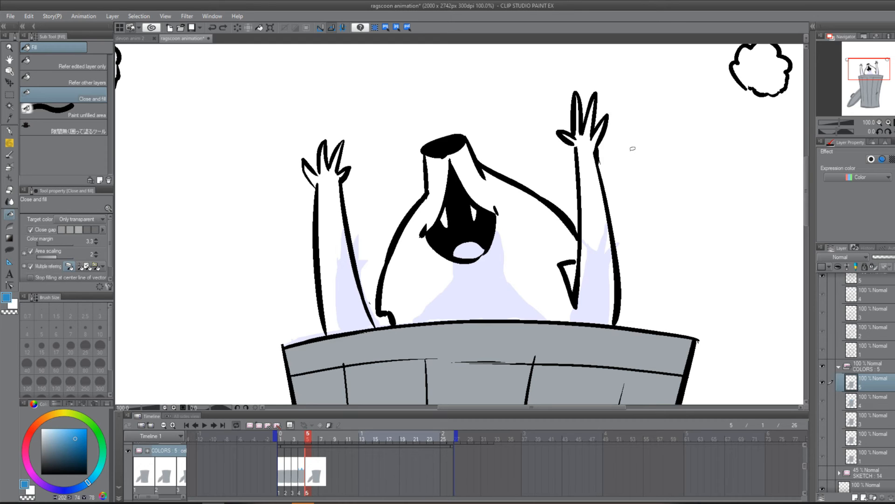
pyautogui.moveTo(622, 108)
pyautogui.mouseDown()
pyautogui.moveTo(646, 355)
pyautogui.moveTo(379, 394)
pyautogui.moveTo(261, 182)
pyautogui.moveTo(482, 78)
pyautogui.moveTo(637, 92)
pyautogui.mouseUp()
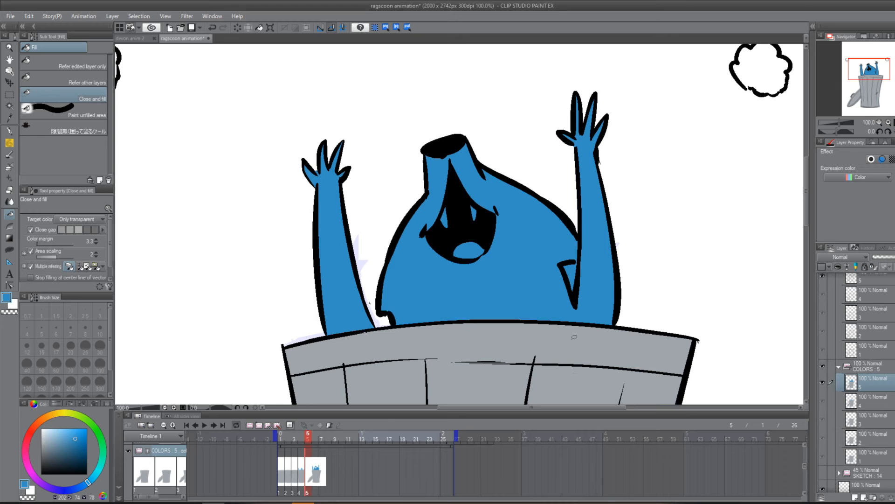
pyautogui.click(314, 467)
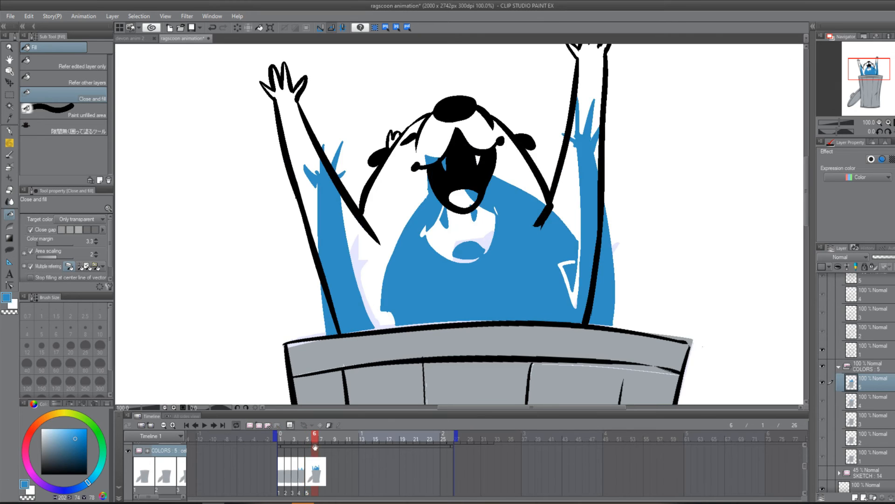
pyautogui.click(309, 468)
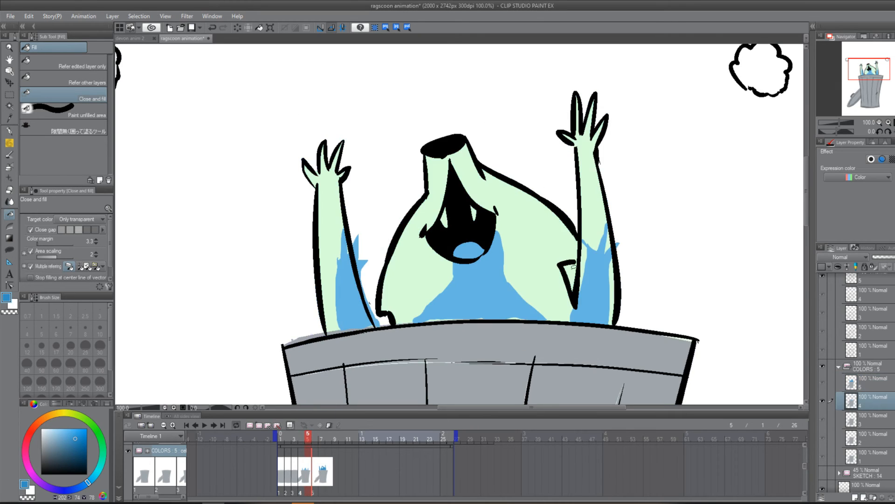
pyautogui.click(318, 472)
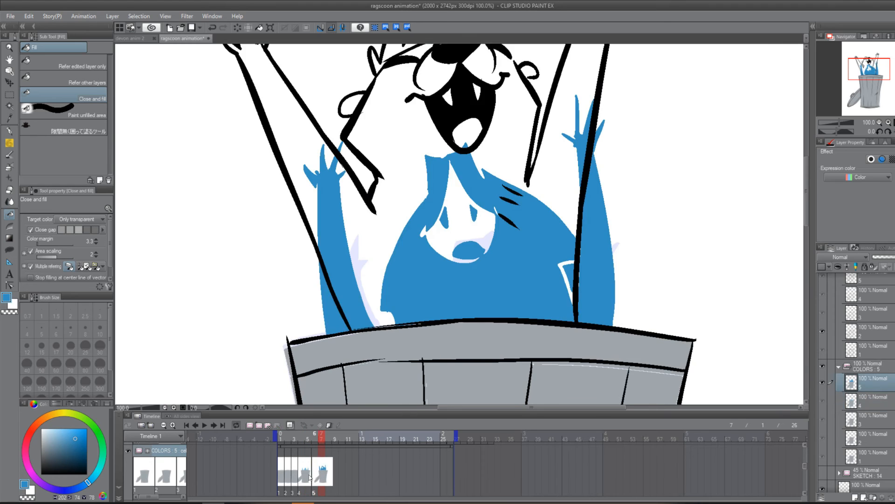
pyautogui.click(309, 472)
pyautogui.hotkey('ctrl', 'z')
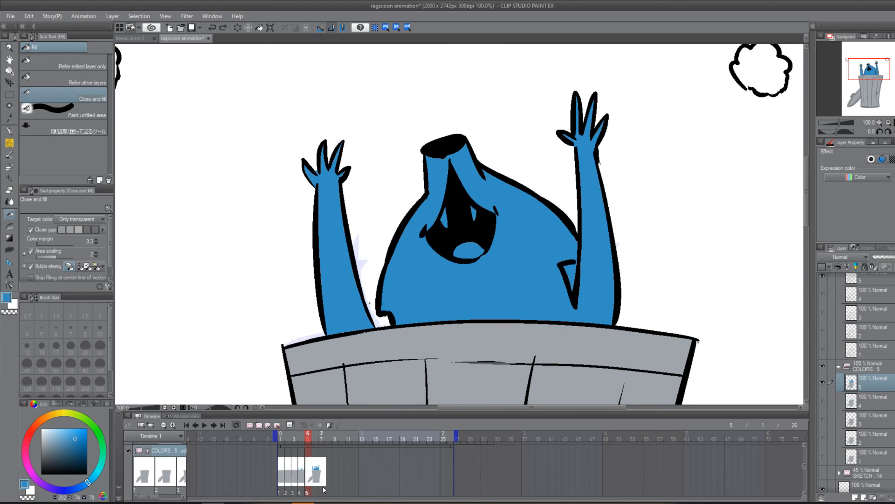
# Add a new COLORS cel at frame 6 and fill the raccoon's body and arms with blue using Close and fill.
pyautogui.click(317, 471)
pyautogui.click(259, 425)
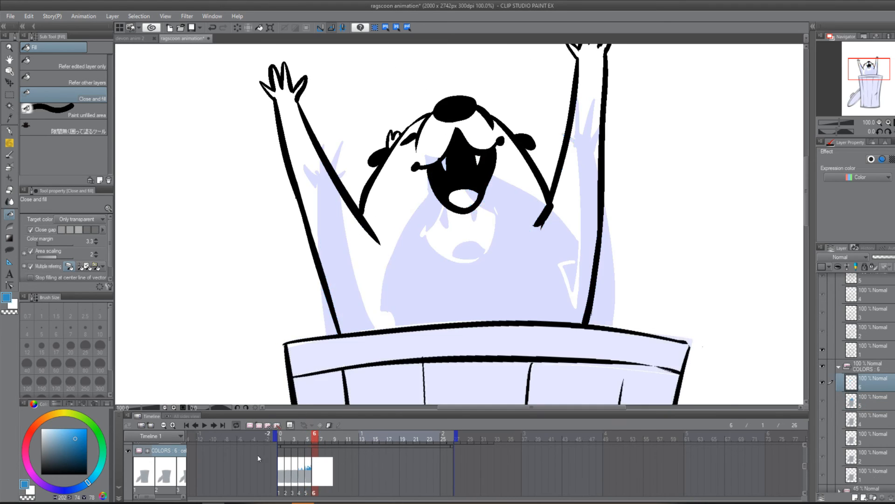
pyautogui.hotkey('ctrl', '-')
pyautogui.moveTo(484, 240); pyautogui.dragTo(481, 249)
pyautogui.moveTo(305, 123)
pyautogui.mouseDown()
pyautogui.moveTo(360, 316)
pyautogui.moveTo(546, 322)
pyautogui.moveTo(514, 65)
pyautogui.moveTo(385, 64)
pyautogui.mouseUp()
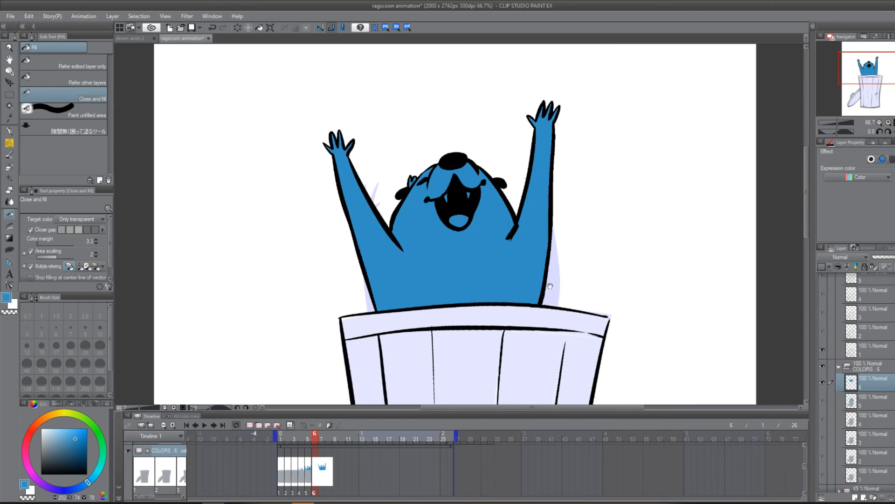
# Fill the trash can, its rim and the lid on the frame 6 cel with the grey sampled from frame 5.
pyautogui.moveTo(560, 401); pyautogui.dragTo(566, 208)
pyautogui.hotkey('ctrl', '-')
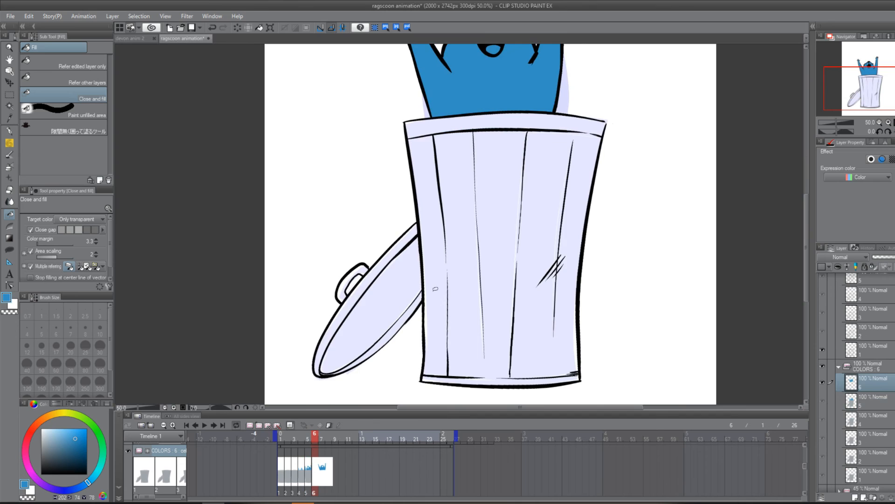
pyautogui.click(308, 467)
pyautogui.keyDown('alt'); pyautogui.click(373, 327); pyautogui.keyUp('alt')
pyautogui.click(329, 481)
pyautogui.moveTo(397, 114)
pyautogui.mouseDown()
pyautogui.moveTo(355, 169)
pyautogui.moveTo(486, 395)
pyautogui.moveTo(631, 111)
pyautogui.moveTo(532, 101)
pyautogui.mouseUp()
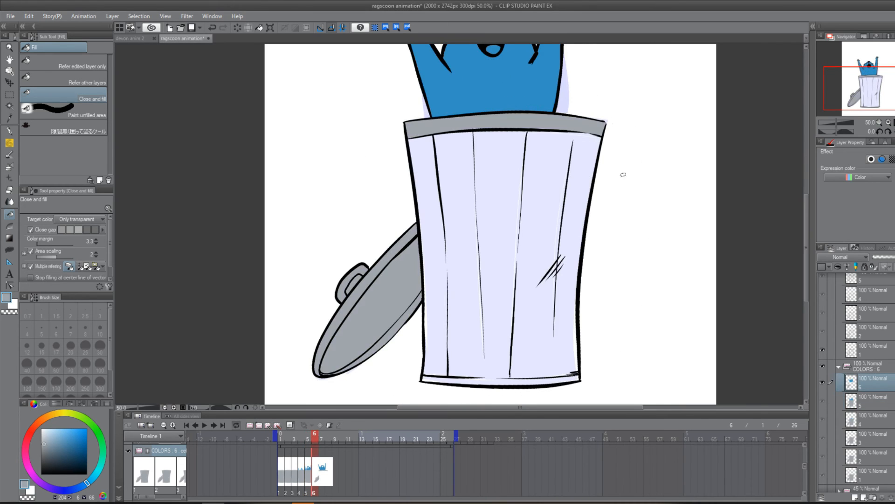
pyautogui.moveTo(388, 140)
pyautogui.mouseDown()
pyautogui.moveTo(380, 345)
pyautogui.moveTo(401, 181)
pyautogui.moveTo(433, 391)
pyautogui.moveTo(629, 314)
pyautogui.moveTo(621, 100)
pyautogui.moveTo(561, 83)
pyautogui.moveTo(585, 88)
pyautogui.mouseUp()
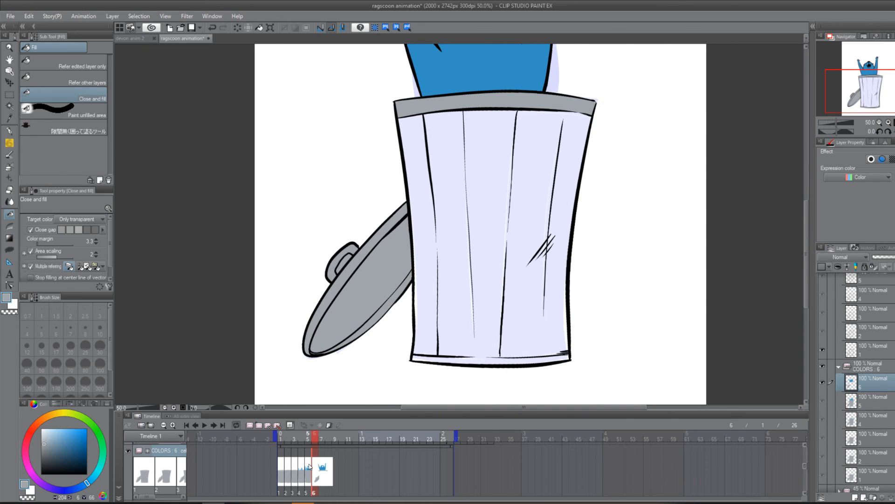
pyautogui.moveTo(358, 98)
pyautogui.mouseDown()
pyautogui.moveTo(364, 404)
pyautogui.moveTo(646, 338)
pyautogui.moveTo(631, 83)
pyautogui.moveTo(611, 74)
pyautogui.mouseUp()
# Examine the frame 6 fill up close along the outline of the raccoon's raised arm, and check the whole figure.
pyautogui.moveTo(608, 187)
pyautogui.mouseDown()
pyautogui.moveTo(600, 300)
pyautogui.moveTo(614, 275)
pyautogui.mouseUp()
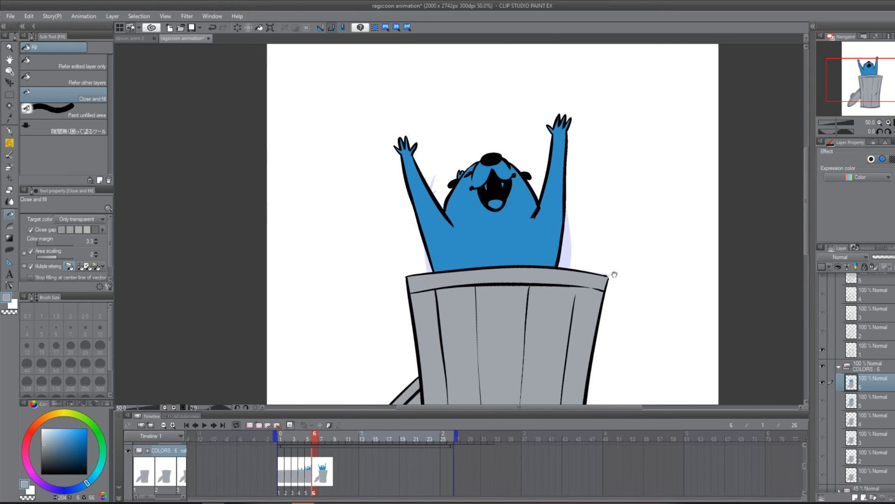
pyautogui.scroll(1, 609, 184)
pyautogui.moveTo(573, 228); pyautogui.dragTo(584, 257)
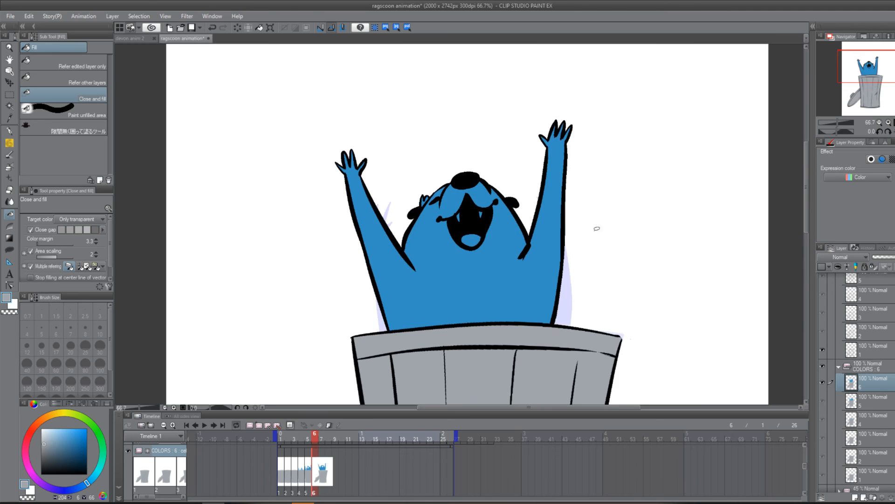
pyautogui.scroll(3, 599, 234)
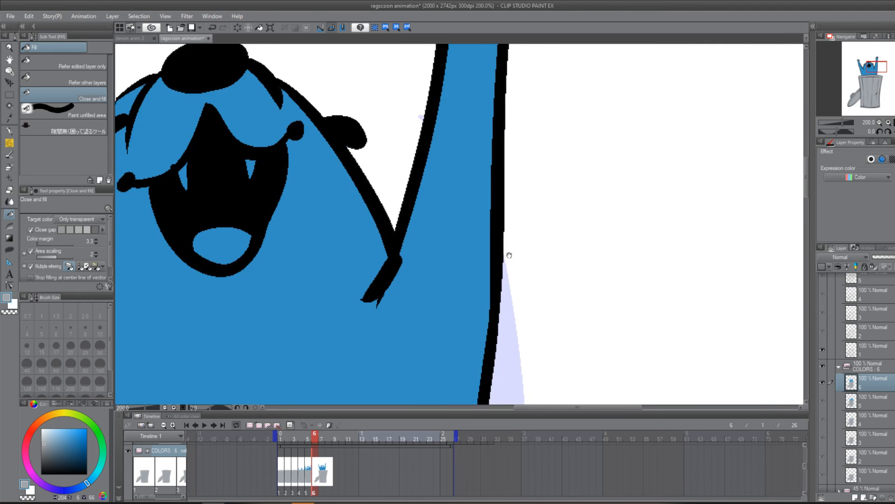
pyautogui.moveTo(506, 252); pyautogui.dragTo(531, 333)
pyautogui.scroll(2, 524, 283)
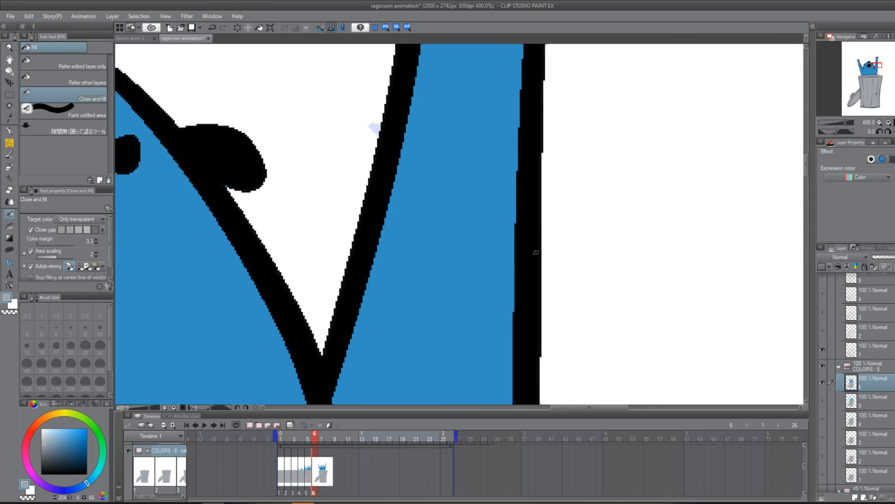
pyautogui.scroll(2, 536, 252)
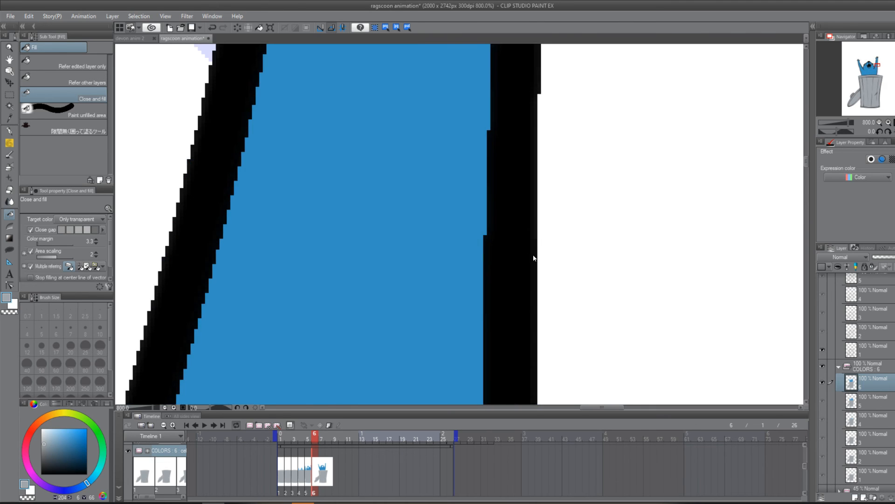
pyautogui.scroll(-6, 534, 258)
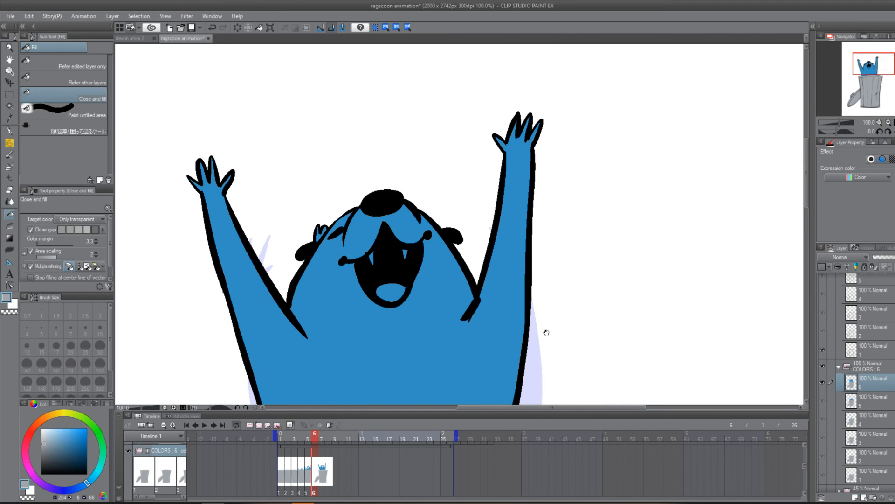
pyautogui.moveTo(546, 332); pyautogui.dragTo(552, 263)
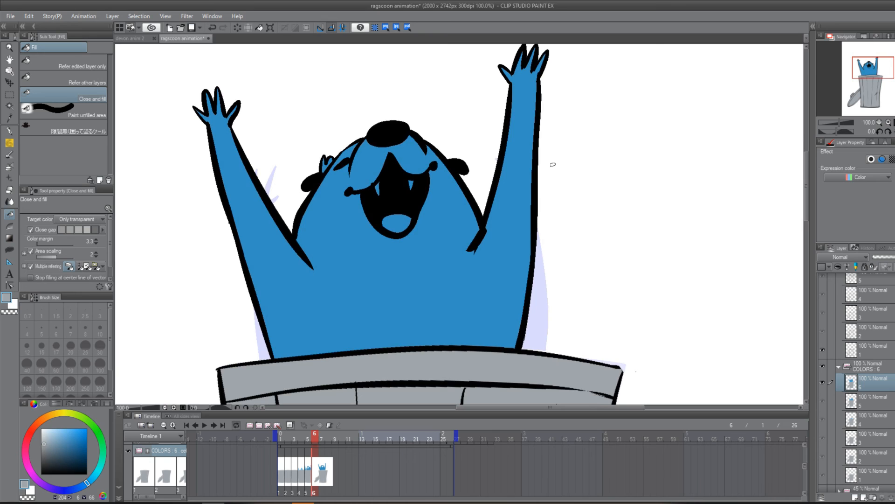
pyautogui.scroll(-4, 553, 234)
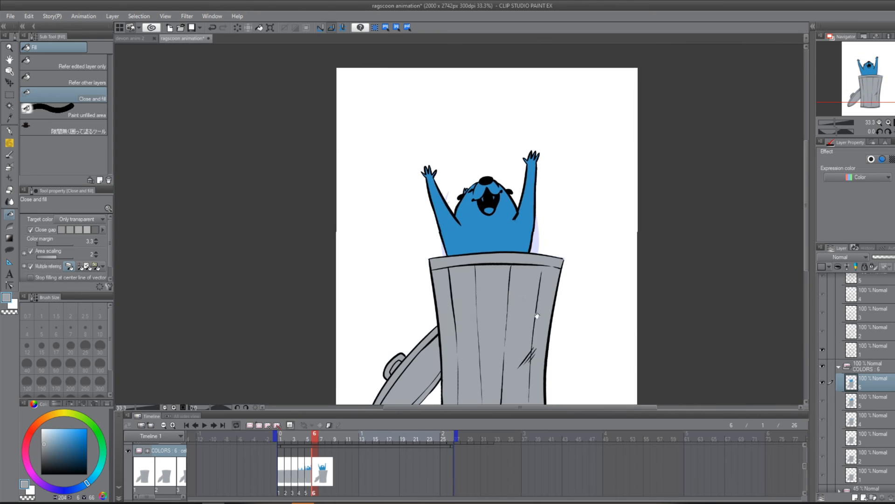
# Add a new COLORS cel at frame 7 and fill the raccoon with the blue sampled from frame 6 using Close and fill.
pyautogui.click(322, 465)
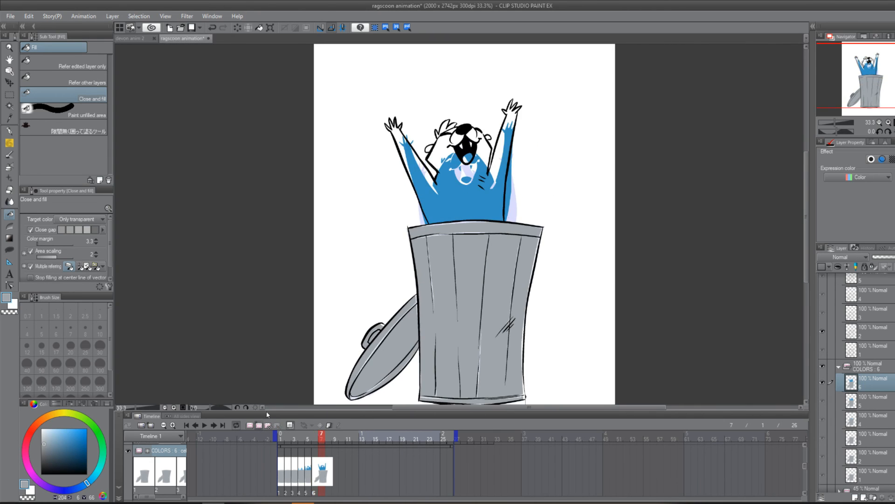
pyautogui.click(259, 425)
pyautogui.click(314, 469)
pyautogui.keyDown('alt'); pyautogui.click(445, 205); pyautogui.keyUp('alt')
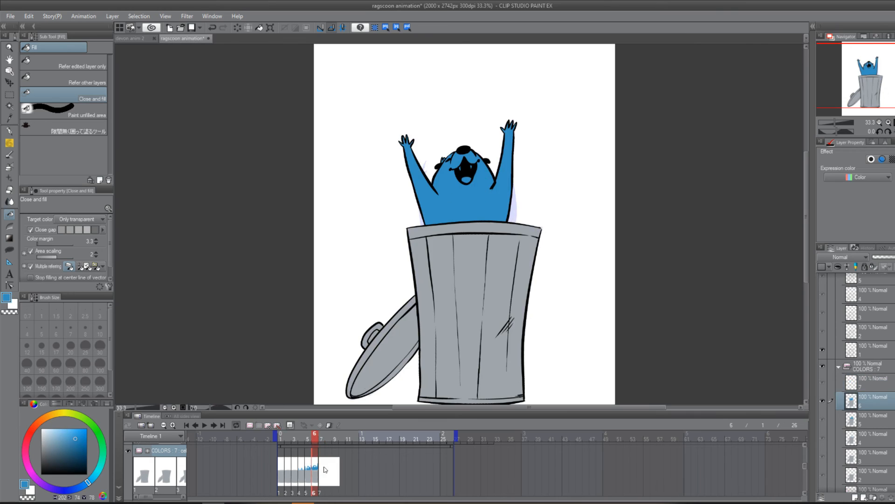
pyautogui.click(322, 470)
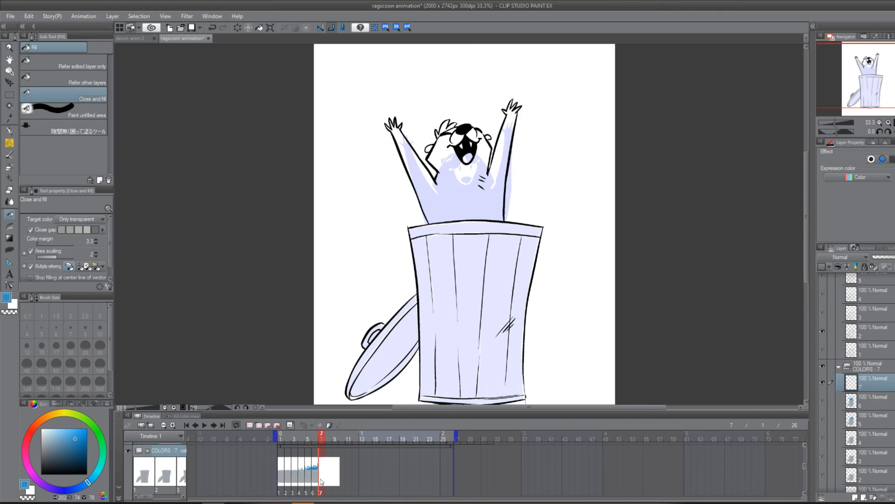
pyautogui.moveTo(385, 100)
pyautogui.mouseDown()
pyautogui.moveTo(400, 198)
pyautogui.moveTo(461, 247)
pyautogui.moveTo(555, 119)
pyautogui.moveTo(434, 77)
pyautogui.mouseUp()
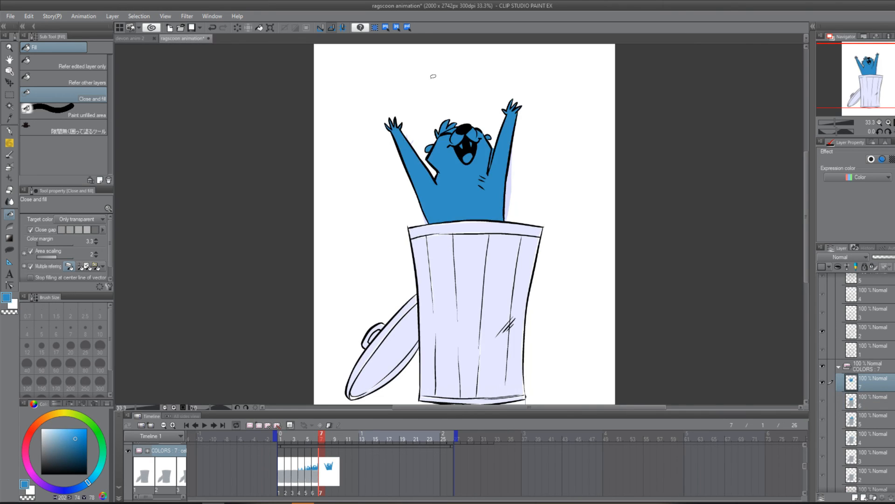
# Fill the trash can and lid on the frame 7 cel with the grey sampled from frame 6.
pyautogui.click(315, 469)
pyautogui.click(325, 472)
pyautogui.moveTo(396, 217)
pyautogui.mouseDown()
pyautogui.moveTo(331, 305)
pyautogui.moveTo(588, 197)
pyautogui.moveTo(531, 125)
pyautogui.moveTo(545, 209)
pyautogui.mouseUp()
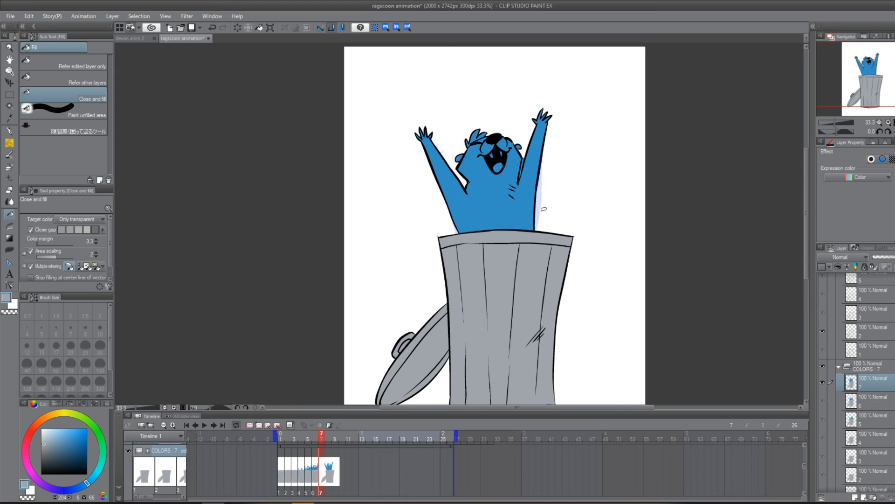
# Try light blue Lasso fill patches across the raccoon's arms and body on frame 7 with transparent pixels locked.
pyautogui.moveTo(527, 156); pyautogui.dragTo(537, 197)
pyautogui.scroll(2, 530, 201)
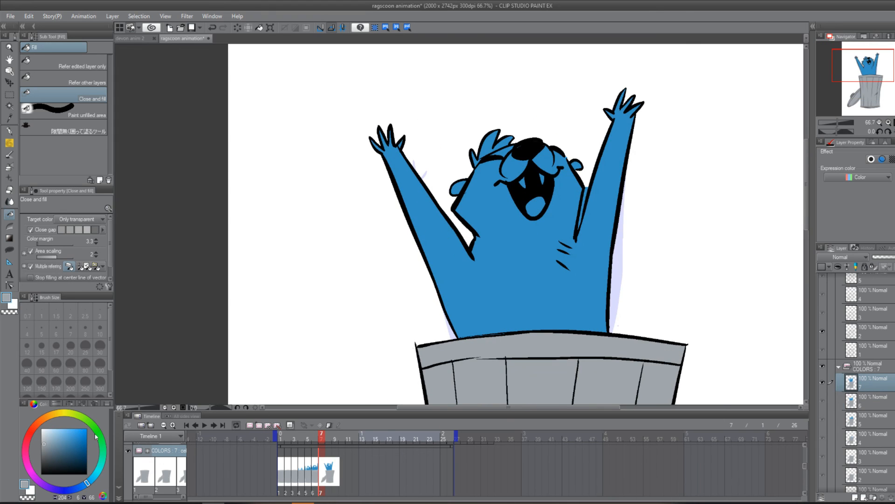
pyautogui.click(71, 432)
pyautogui.click(77, 433)
pyautogui.click(315, 468)
pyautogui.click(322, 465)
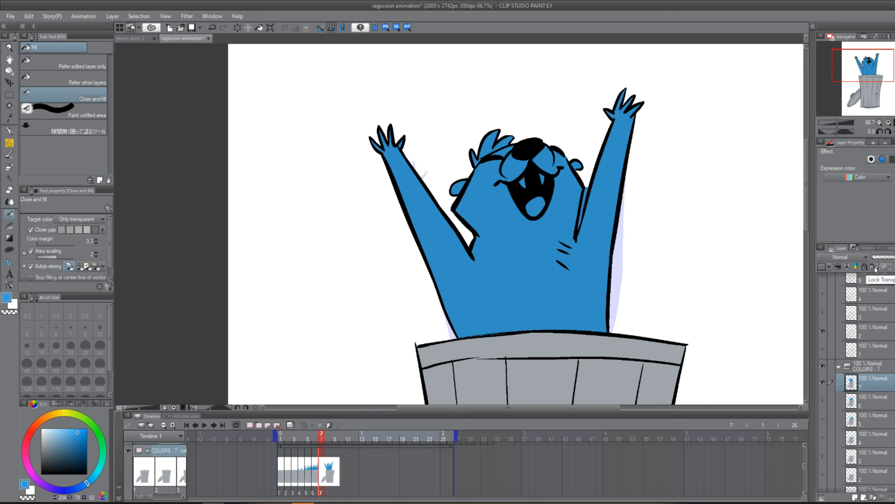
pyautogui.press('u')
pyautogui.moveTo(71, 430); pyautogui.dragTo(59, 429)
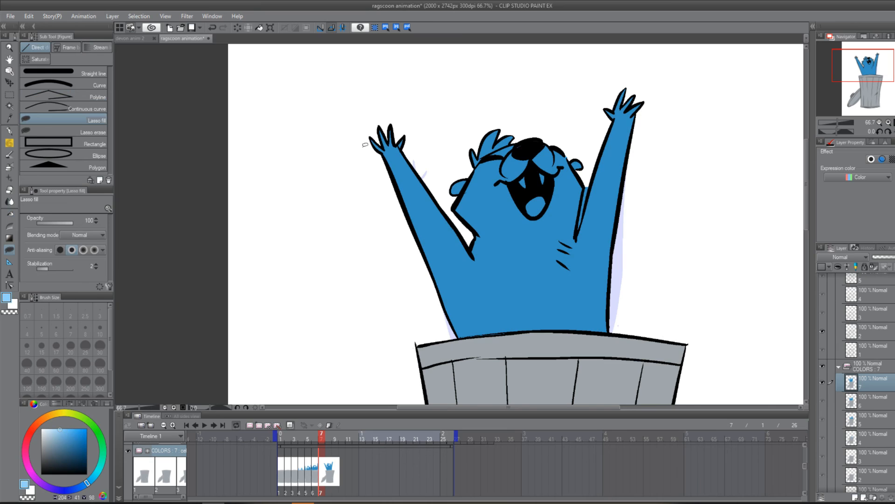
pyautogui.moveTo(369, 268); pyautogui.dragTo(380, 340)
pyautogui.moveTo(434, 323)
pyautogui.mouseDown()
pyautogui.moveTo(537, 289)
pyautogui.moveTo(484, 318)
pyautogui.mouseUp()
pyautogui.moveTo(678, 227)
pyautogui.mouseDown()
pyautogui.moveTo(627, 226)
pyautogui.moveTo(667, 252)
pyautogui.mouseUp()
pyautogui.moveTo(655, 262)
pyautogui.mouseDown()
pyautogui.moveTo(625, 267)
pyautogui.moveTo(646, 301)
pyautogui.mouseUp()
pyautogui.moveTo(658, 154)
pyautogui.mouseDown()
pyautogui.moveTo(629, 141)
pyautogui.moveTo(646, 170)
pyautogui.mouseUp()
# Try covering the raccoon's head on frame 7 with light blue Lasso fill, redoing the first attempt with a larger shape.
pyautogui.moveTo(535, 158); pyautogui.dragTo(557, 161)
pyautogui.hotkey('ctrl', 'z')
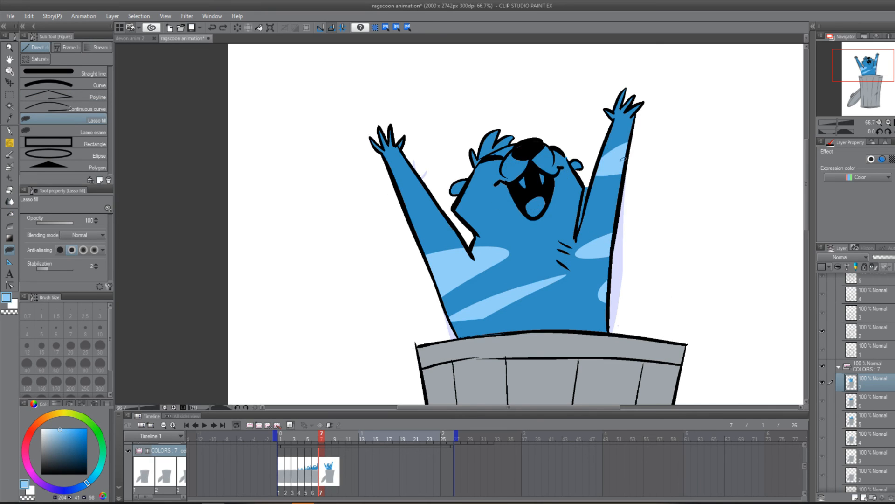
pyautogui.moveTo(486, 125); pyautogui.dragTo(501, 131)
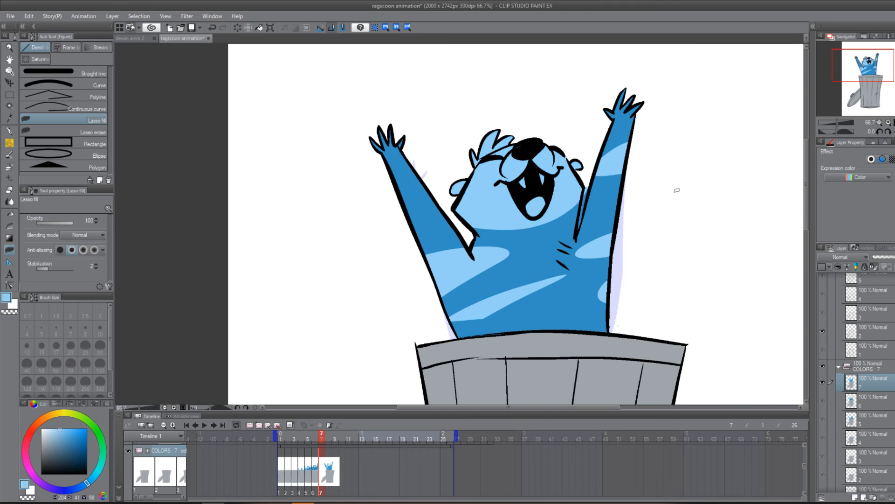
# Undo all the light blue patches on the frame 7 cel and turn off the transparent pixel lock.
pyautogui.hotkey('ctrl', 'z')
pyautogui.hotkey('ctrl', 'z')
pyautogui.hotkey('ctrl', 'z')
pyautogui.hotkey('ctrl', 'z')
pyautogui.hotkey('ctrl', 'z')
pyautogui.hotkey('ctrl', 'z')
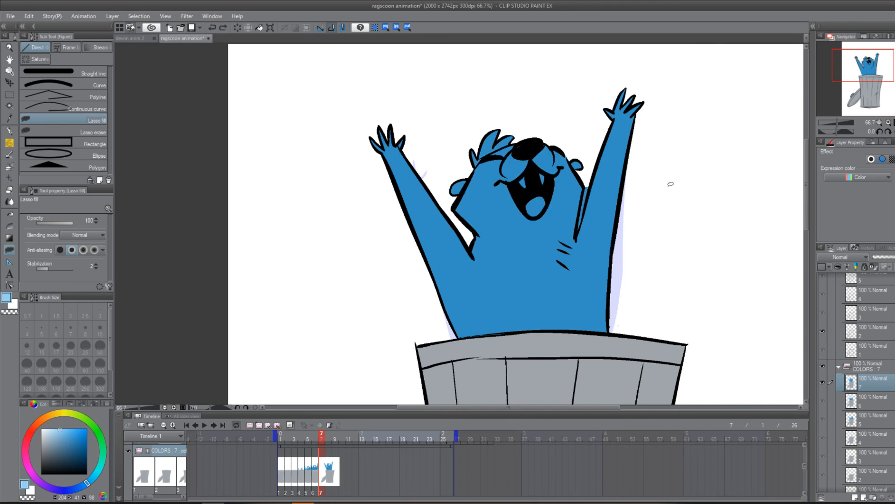
pyautogui.scroll(-2, 640, 279)
pyautogui.moveTo(645, 238); pyautogui.dragTo(588, 159)
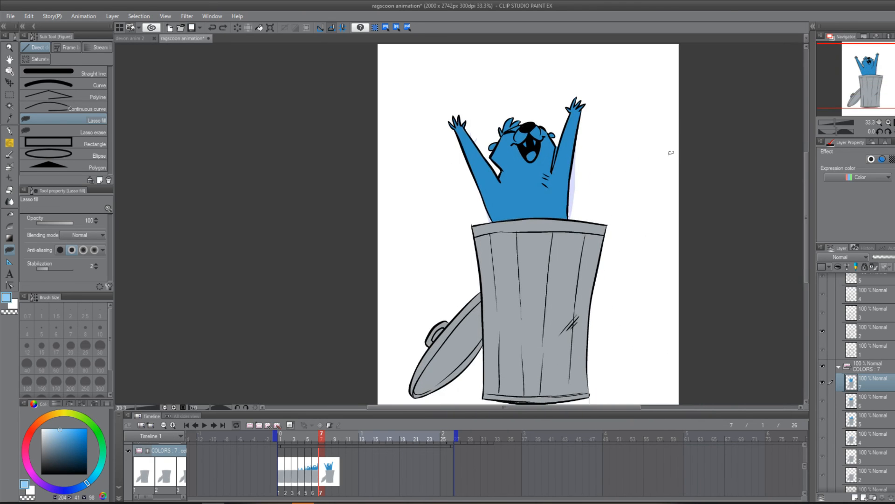
pyautogui.click(874, 267)
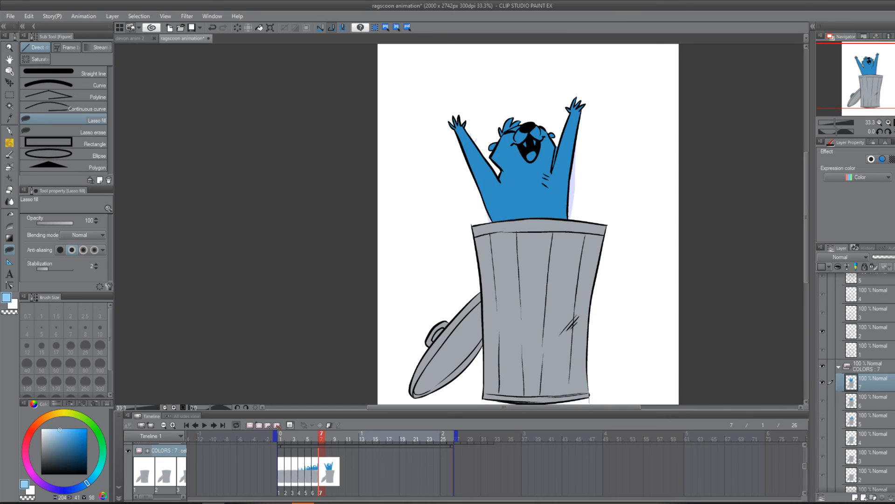